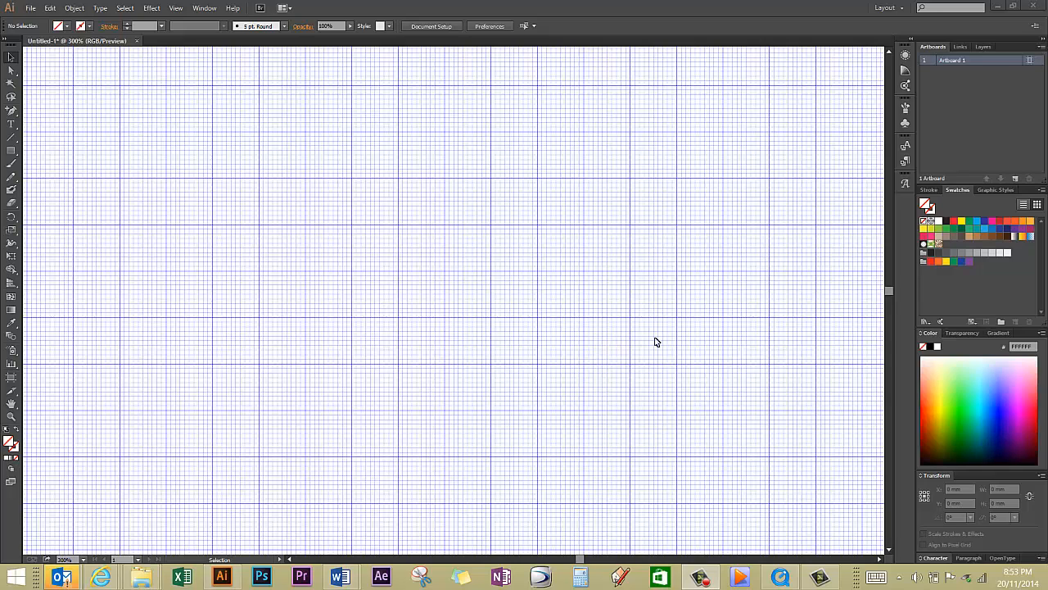
Place the Whale image from the Pictures folder on the artboard at about 82 mm square
click(33, 9)
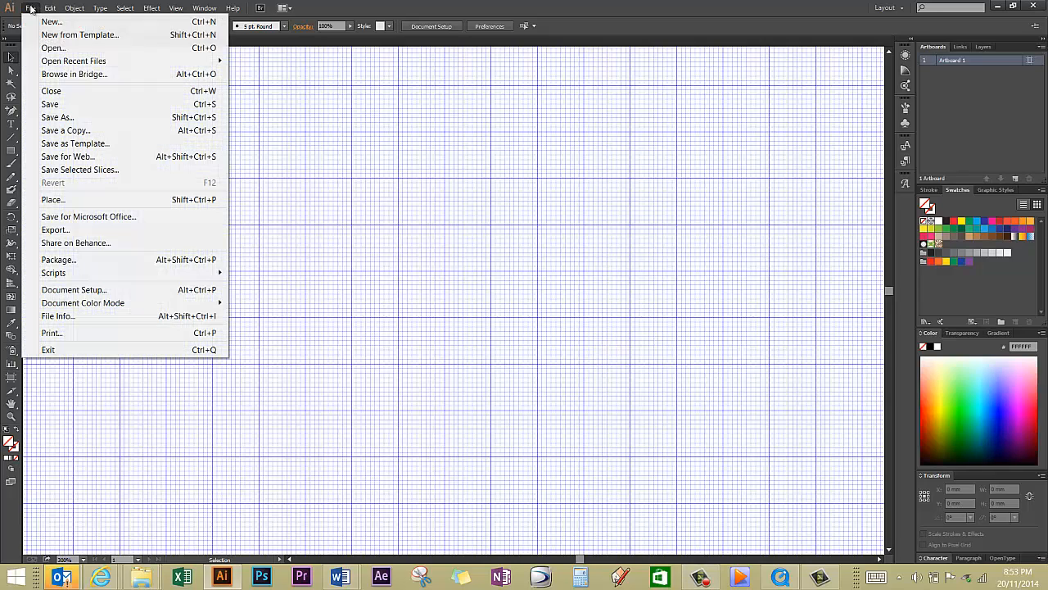
click(52, 201)
scroll(56, 205, down, 2)
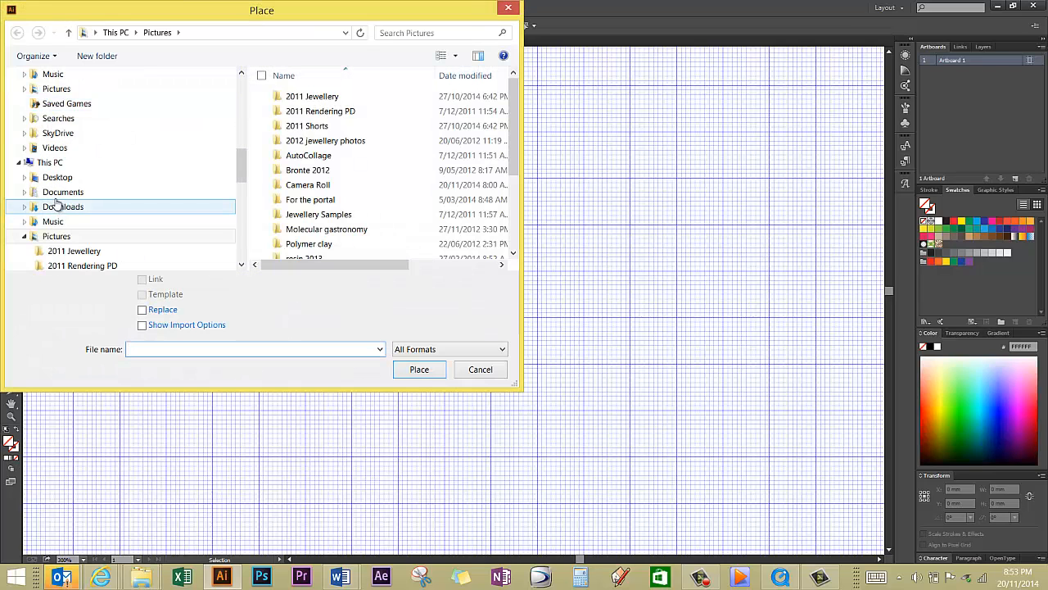
click(57, 88)
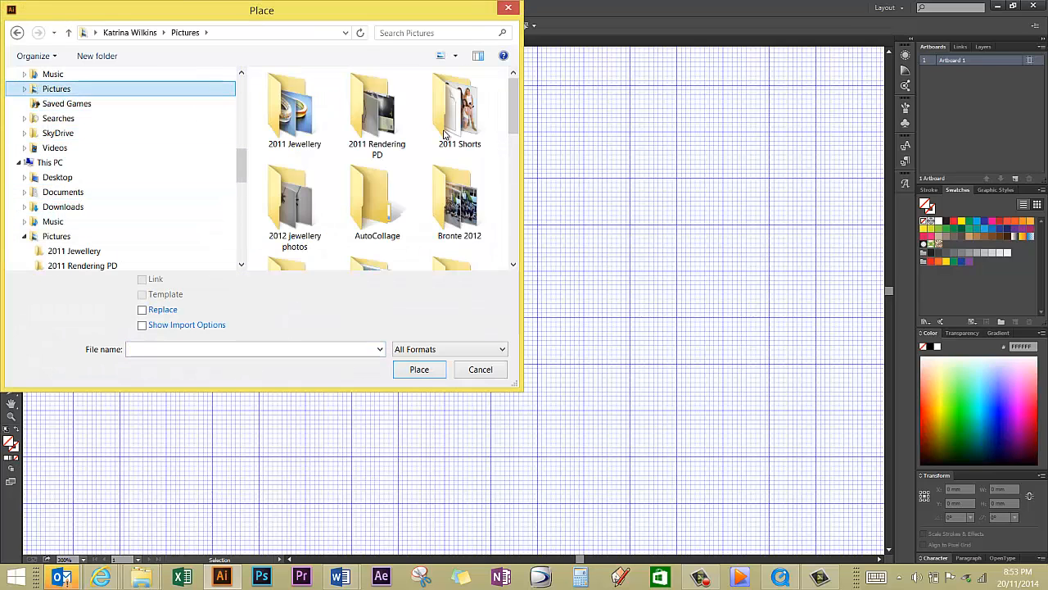
scroll(443, 90, down, 10)
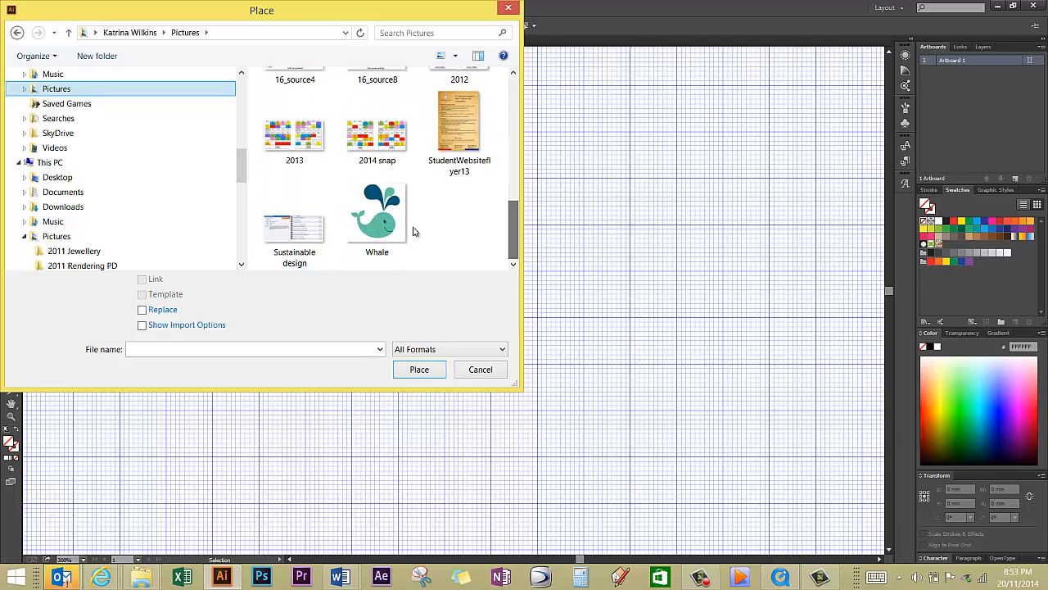
click(392, 222)
click(421, 369)
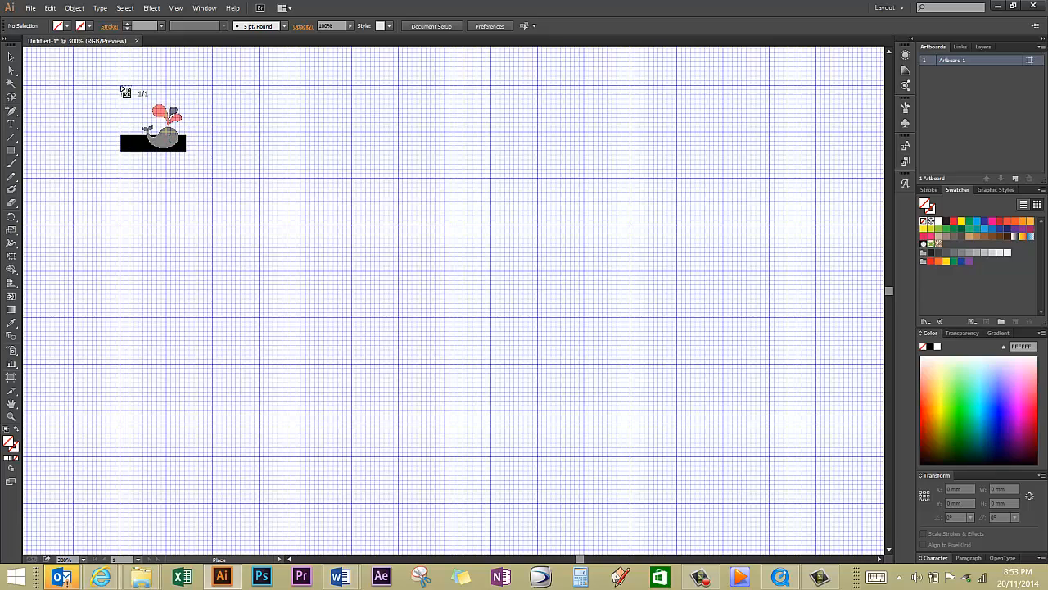
drag(121, 85, 598, 467)
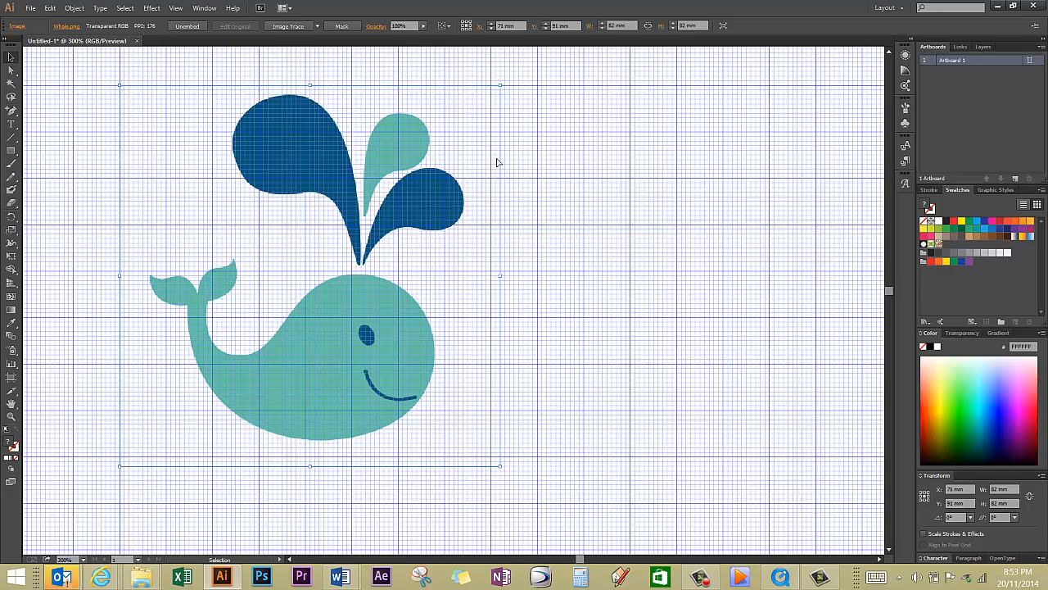
click(599, 228)
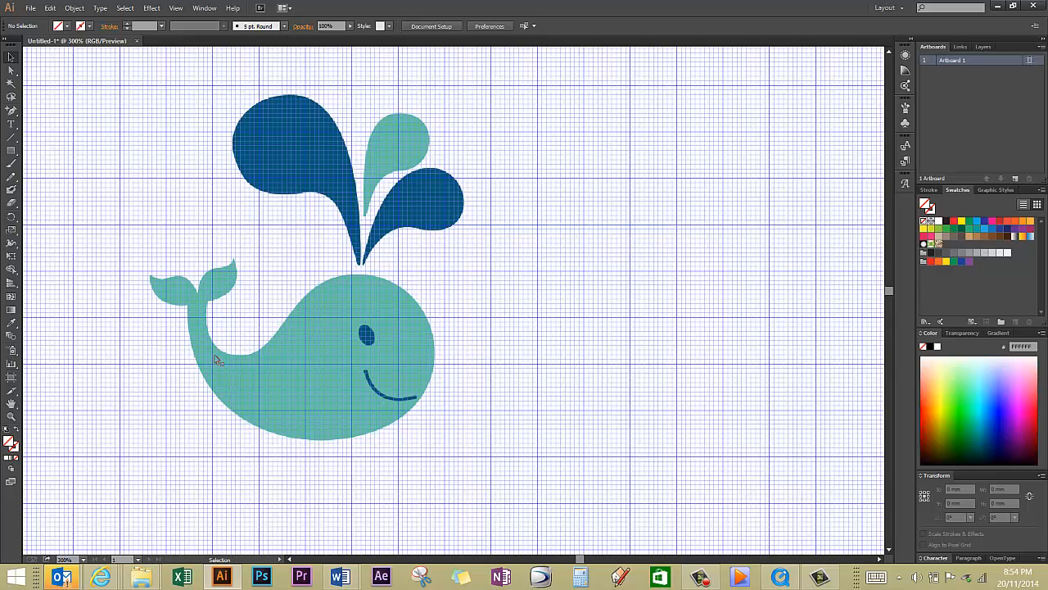
Draw a circle about 36 mm in diameter over the whale's head with the Ellipse tool
click(11, 150)
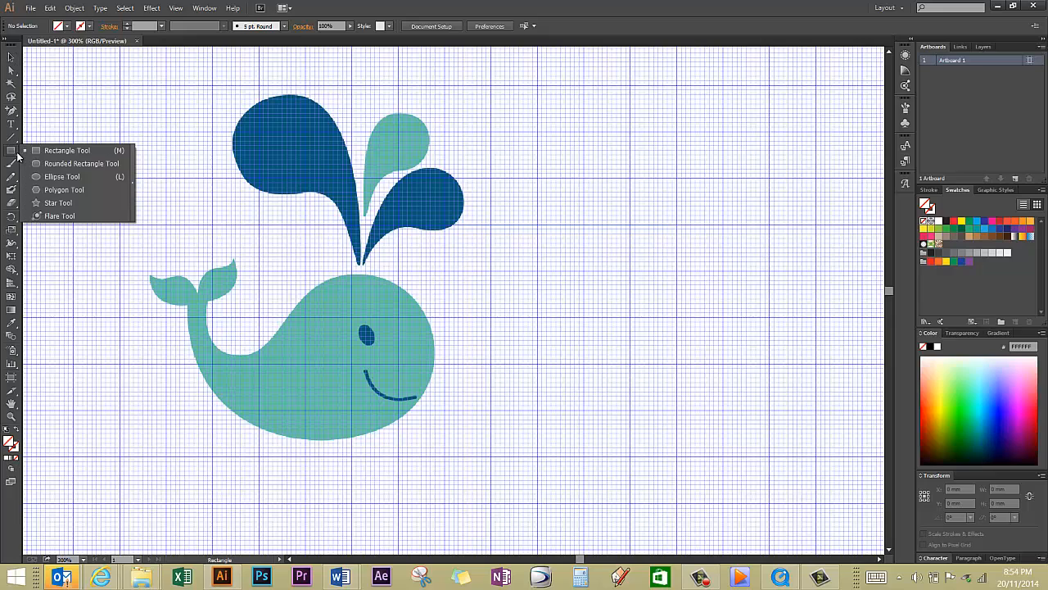
click(51, 176)
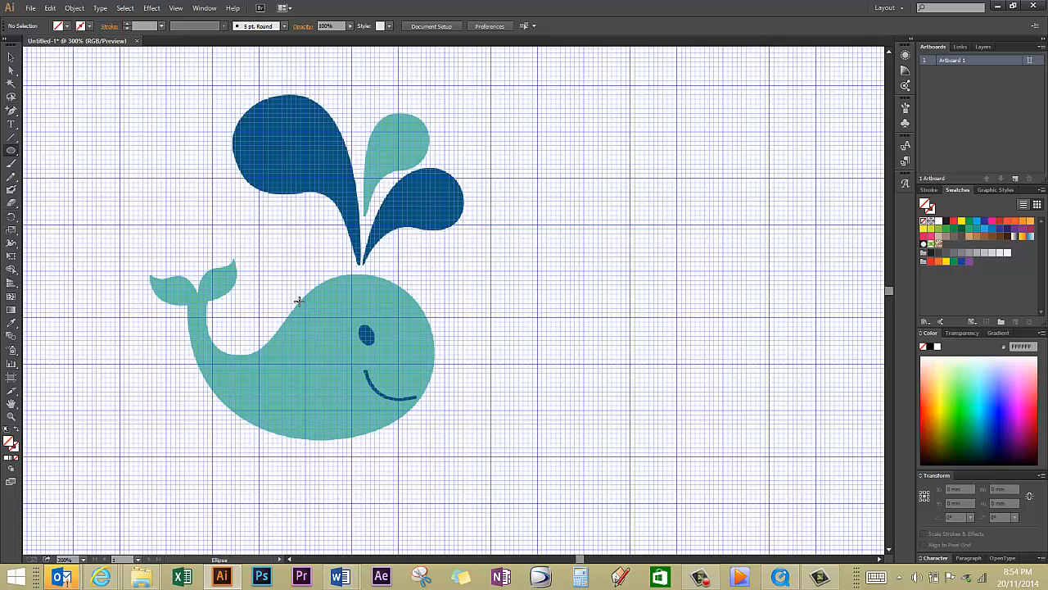
drag(299, 301, 437, 472)
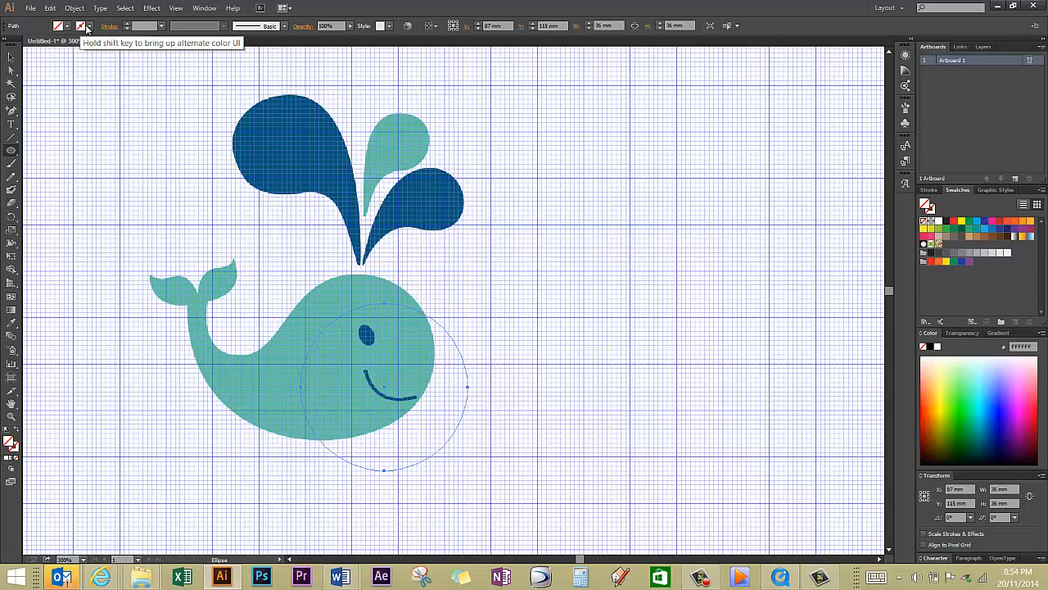
Give the circle a black stroke and move it so that it surrounds the whale's head
click(65, 26)
click(30, 45)
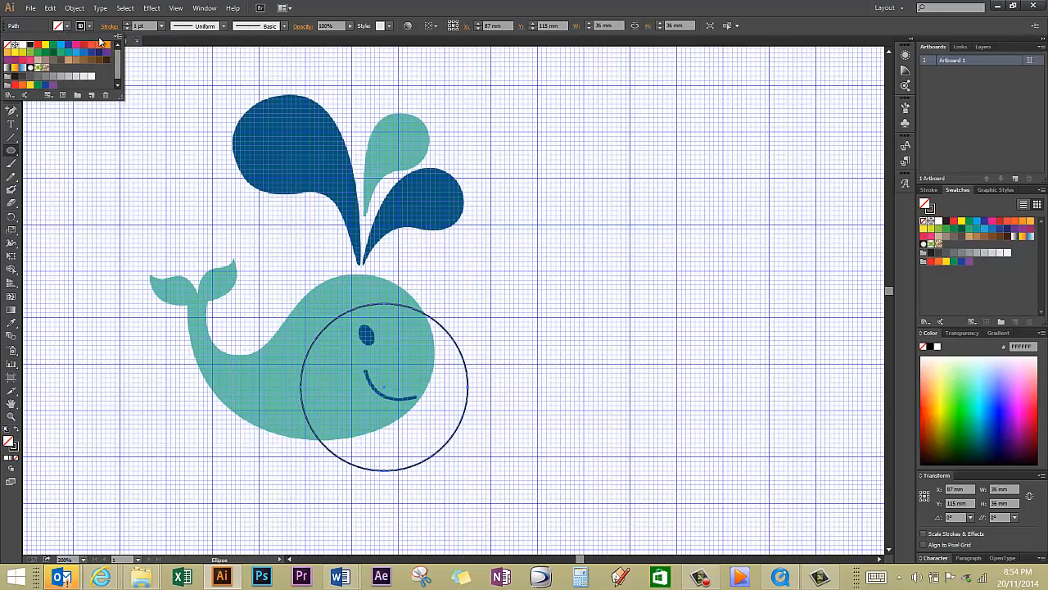
click(90, 171)
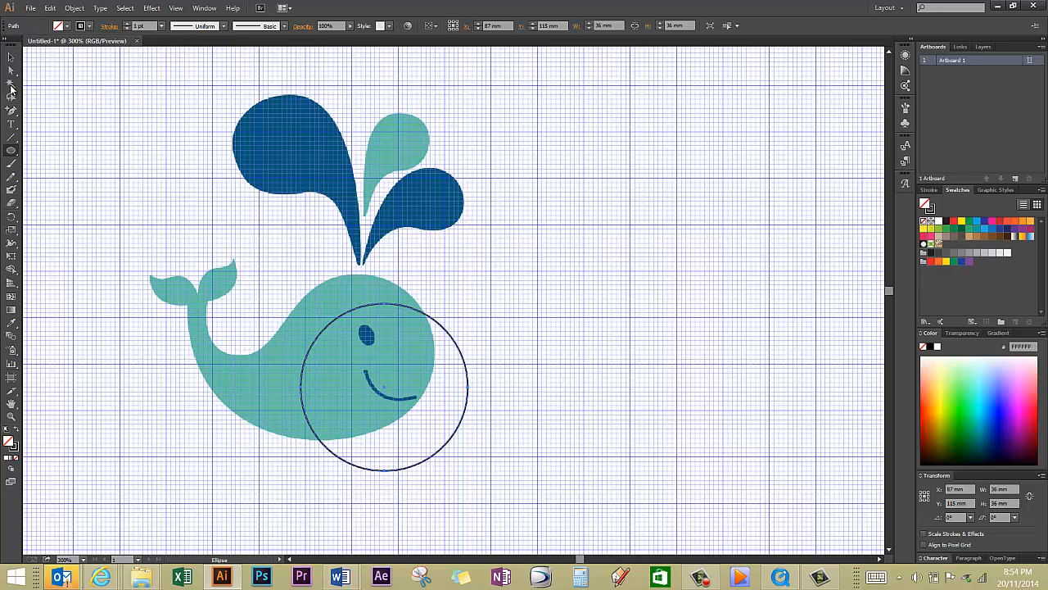
click(11, 57)
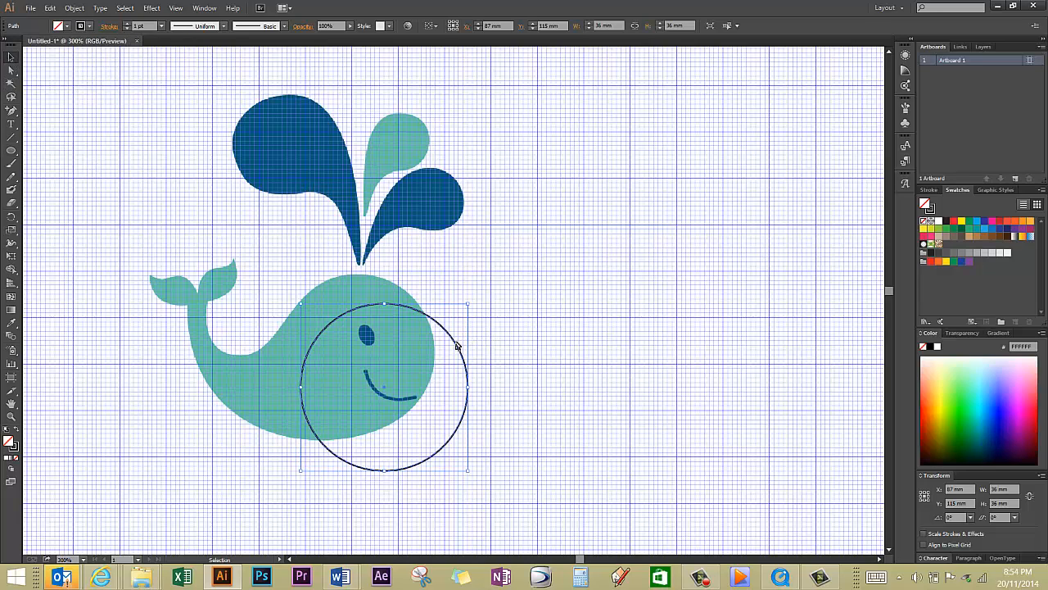
drag(457, 346, 426, 311)
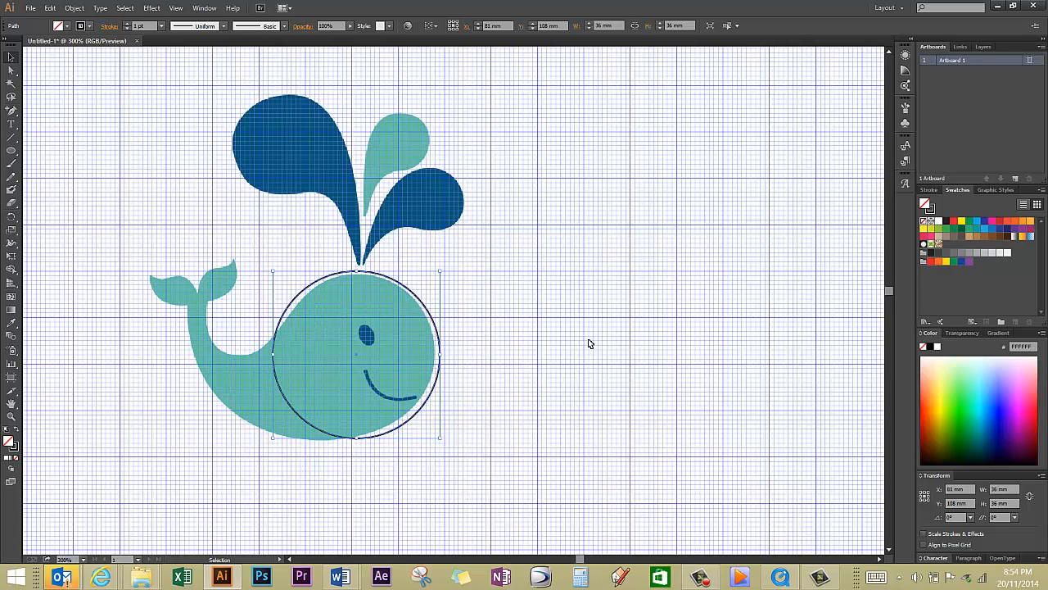
Draw an ellipse about 21 mm wide and 12 mm high around the whale's tail fin
click(12, 151)
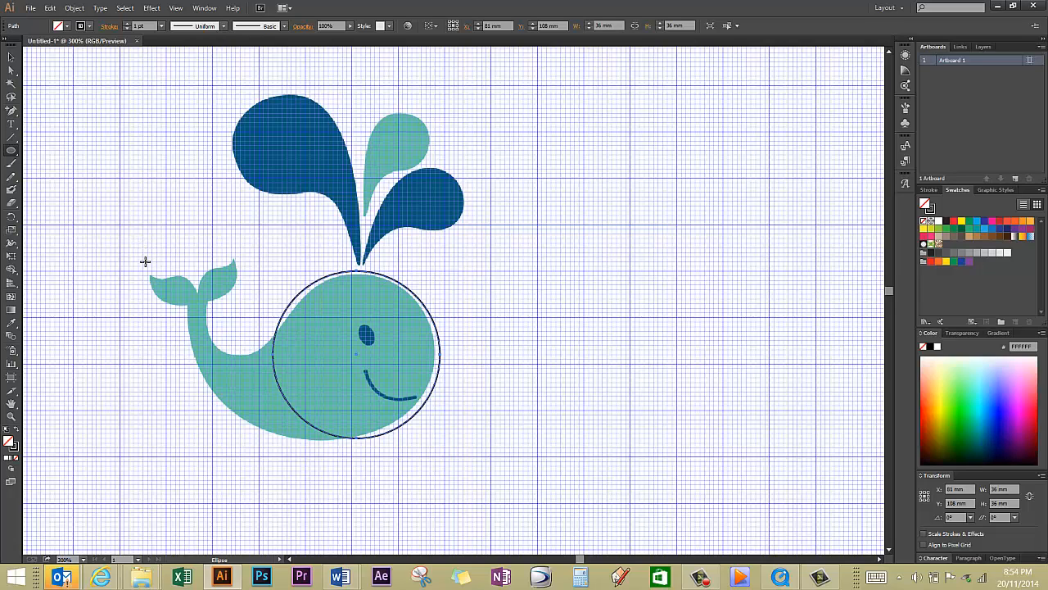
drag(146, 268, 247, 318)
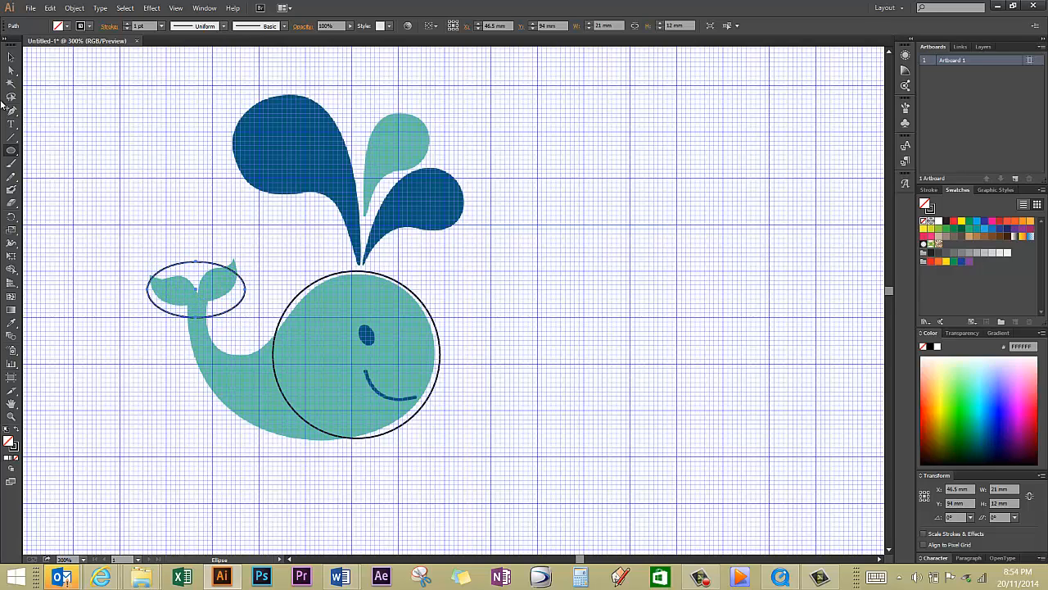
click(12, 57)
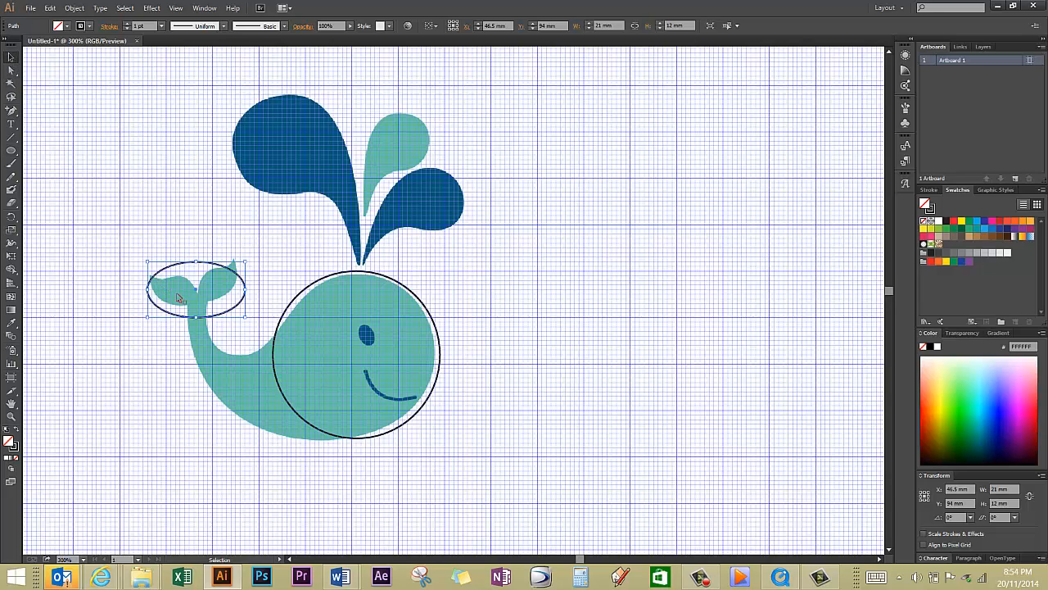
drag(186, 279, 187, 264)
key(ctrl+z)
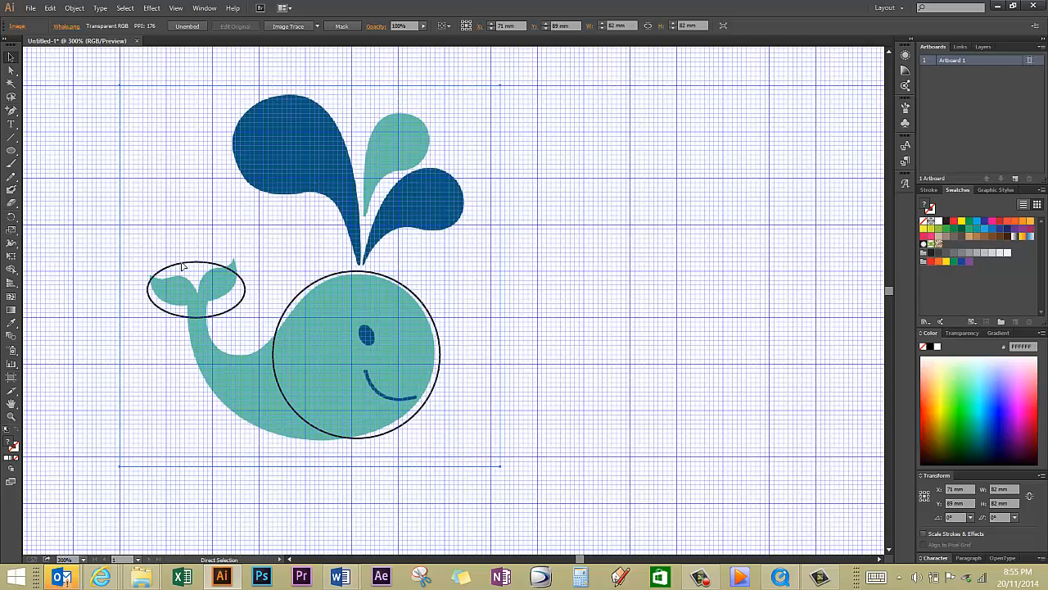
click(184, 263)
drag(181, 264, 183, 259)
key(Left)
key(Down)
Move the tail ellipse slightly up so that its lower edge follows the bottom of the tail fin, and deselect it
click(211, 266)
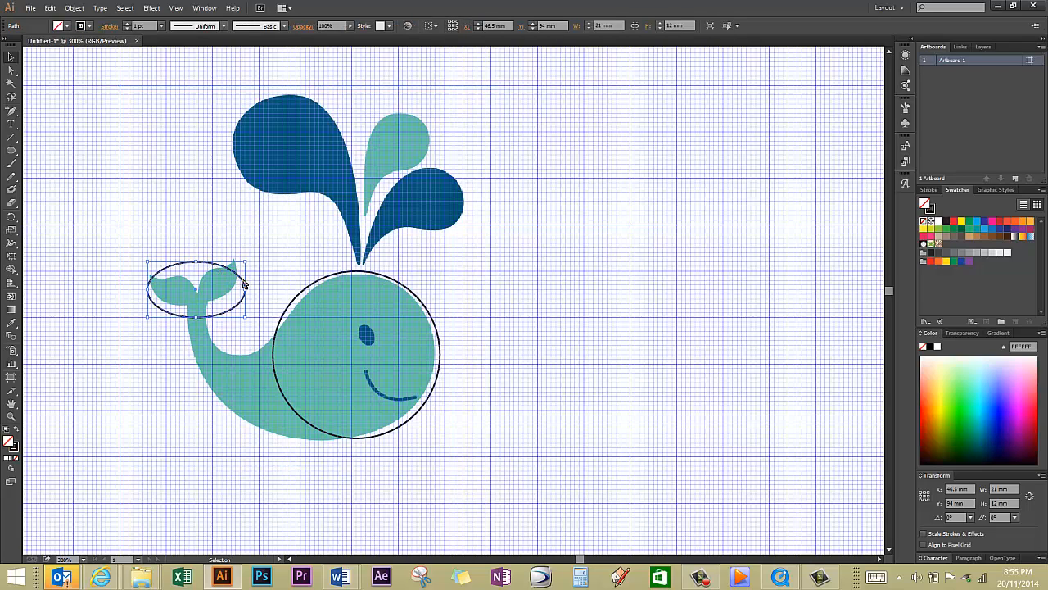
drag(244, 283, 246, 271)
click(287, 258)
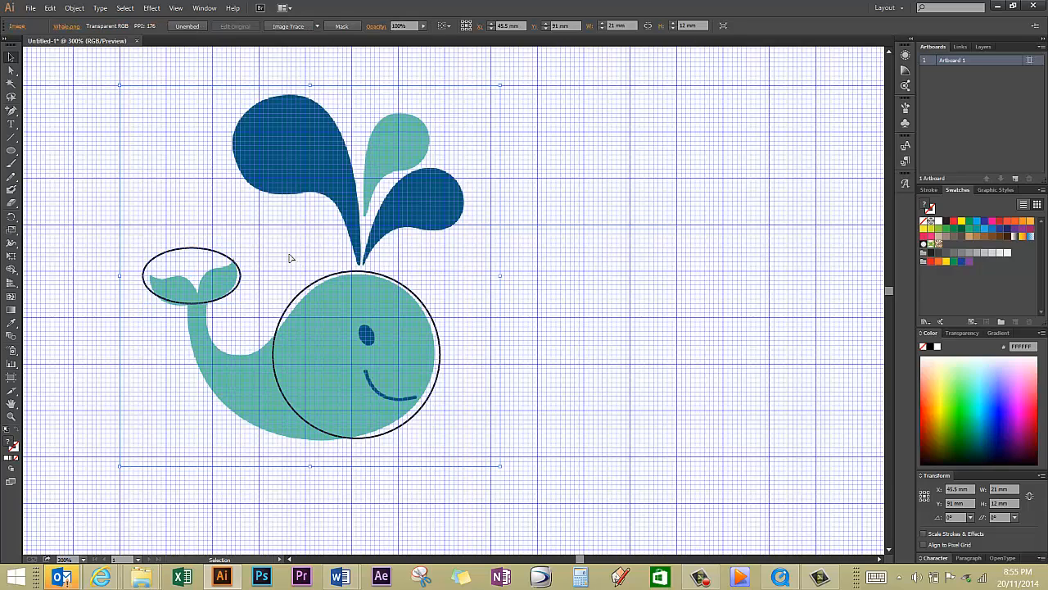
click(413, 503)
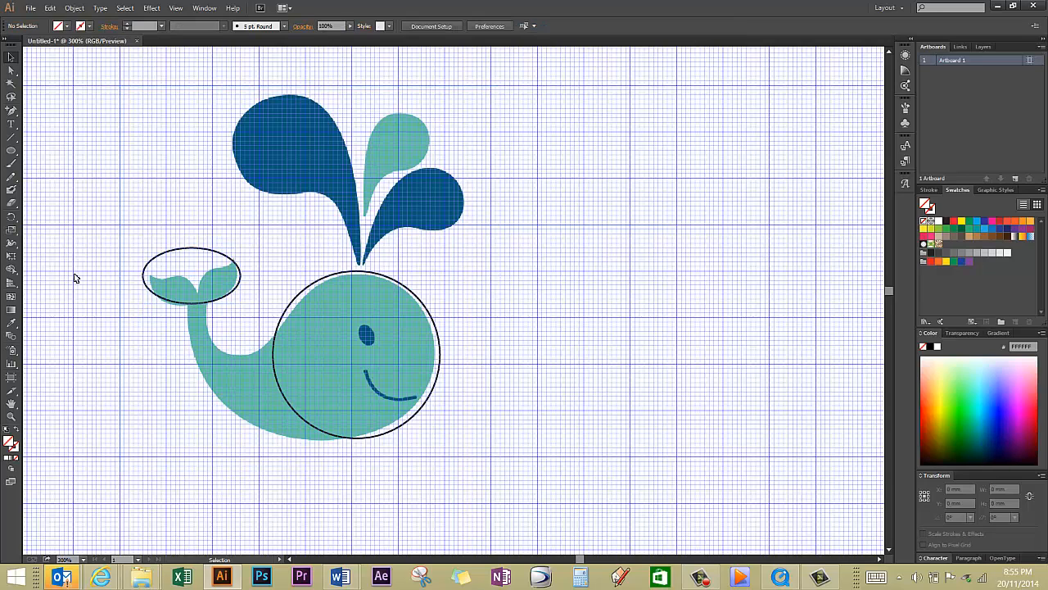
Draw two black-outlined rectangles, about 7 by 13 mm over the tail's stem and about 36 by 24 mm over the rear body
click(12, 149)
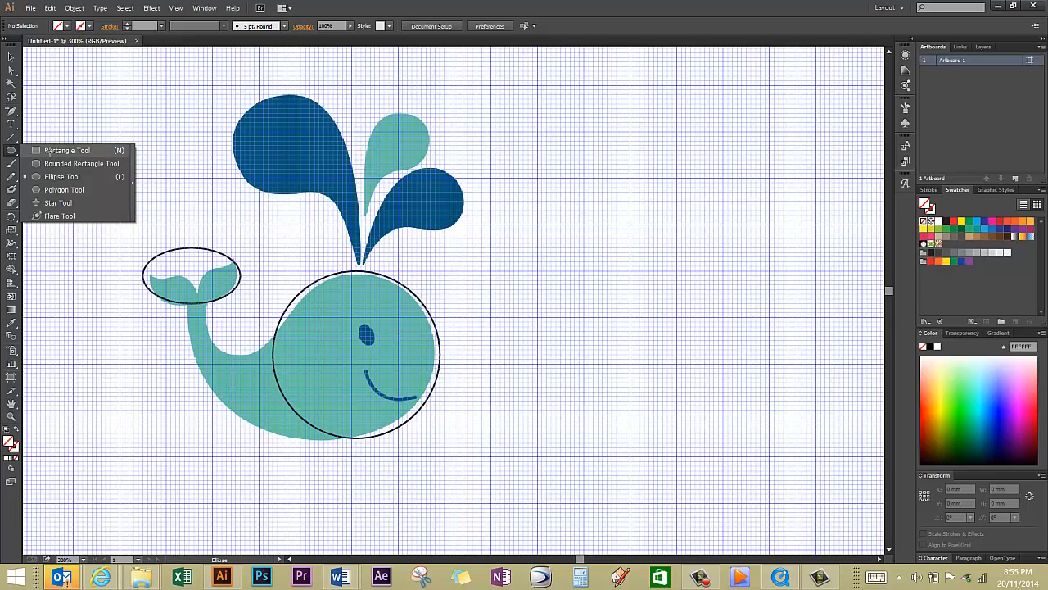
click(49, 151)
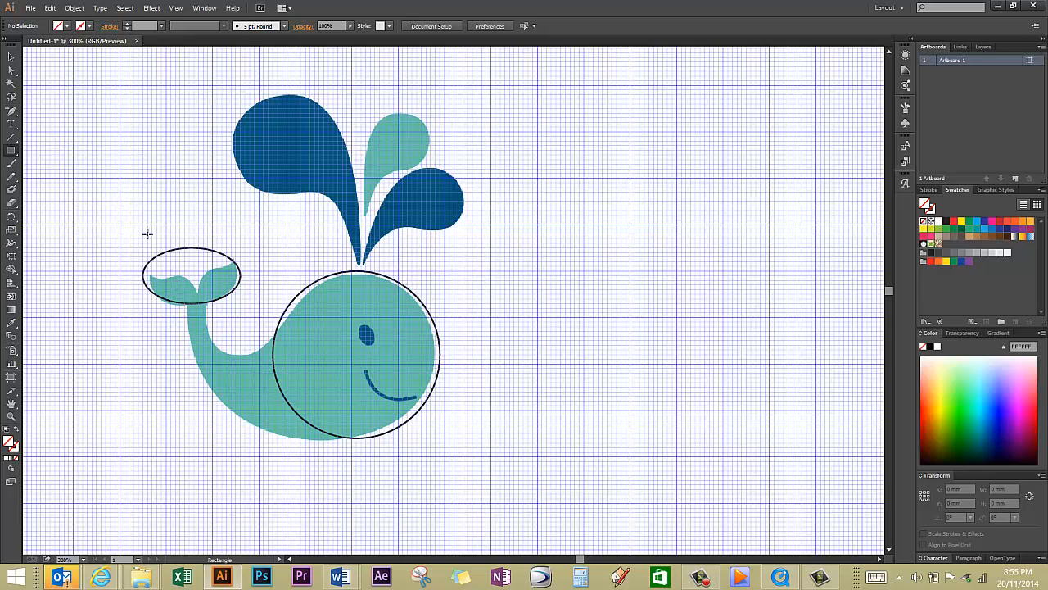
click(90, 26)
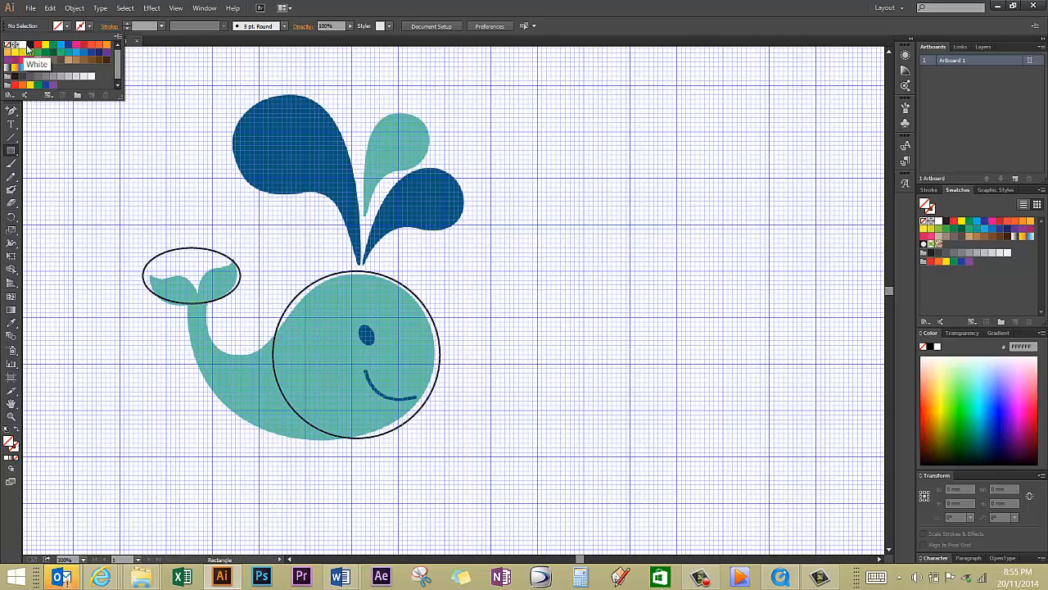
click(30, 45)
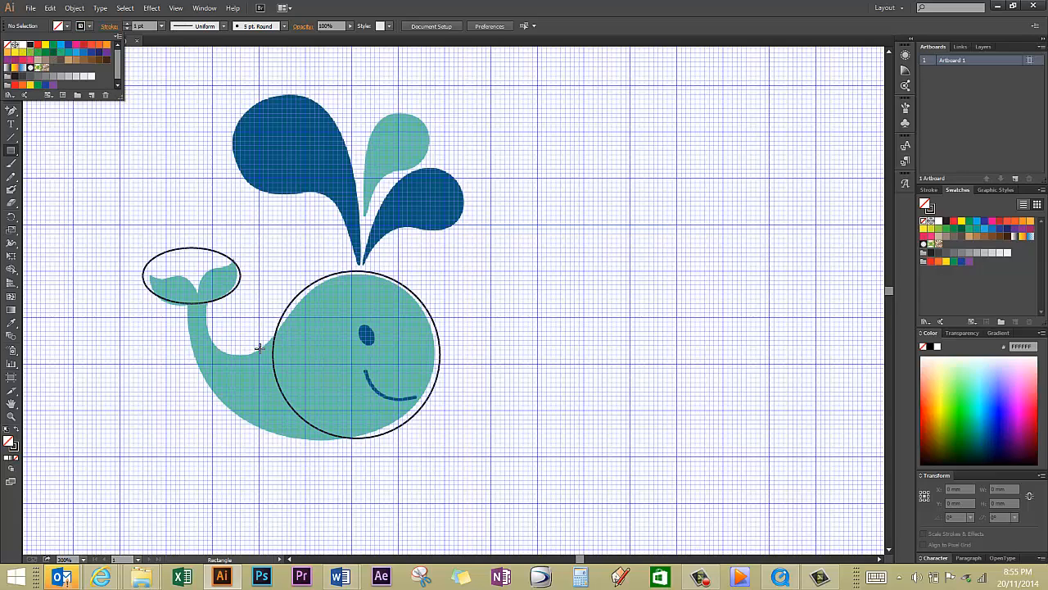
click(185, 303)
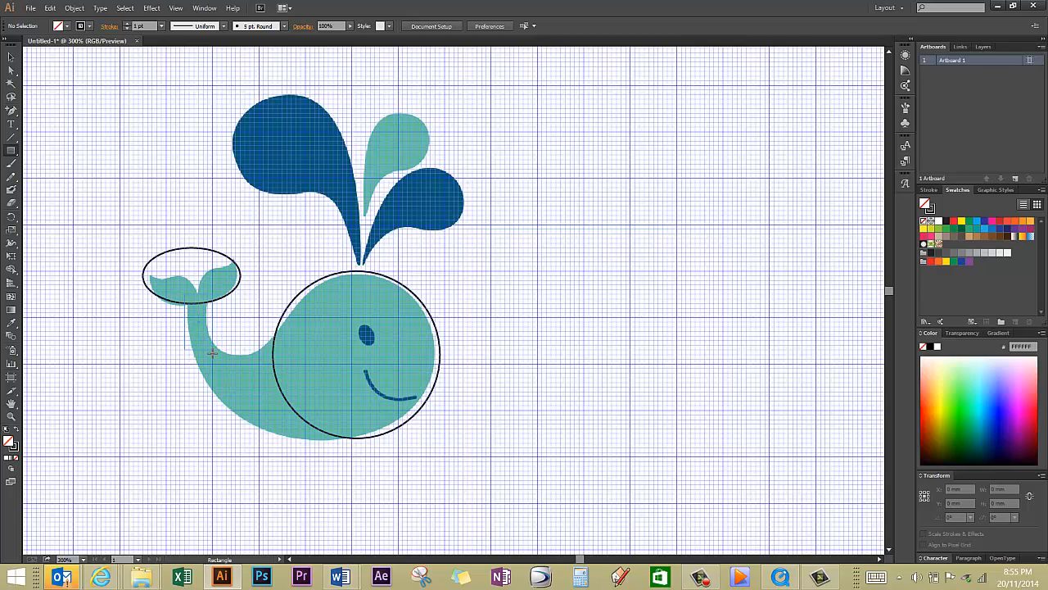
drag(215, 353, 216, 353)
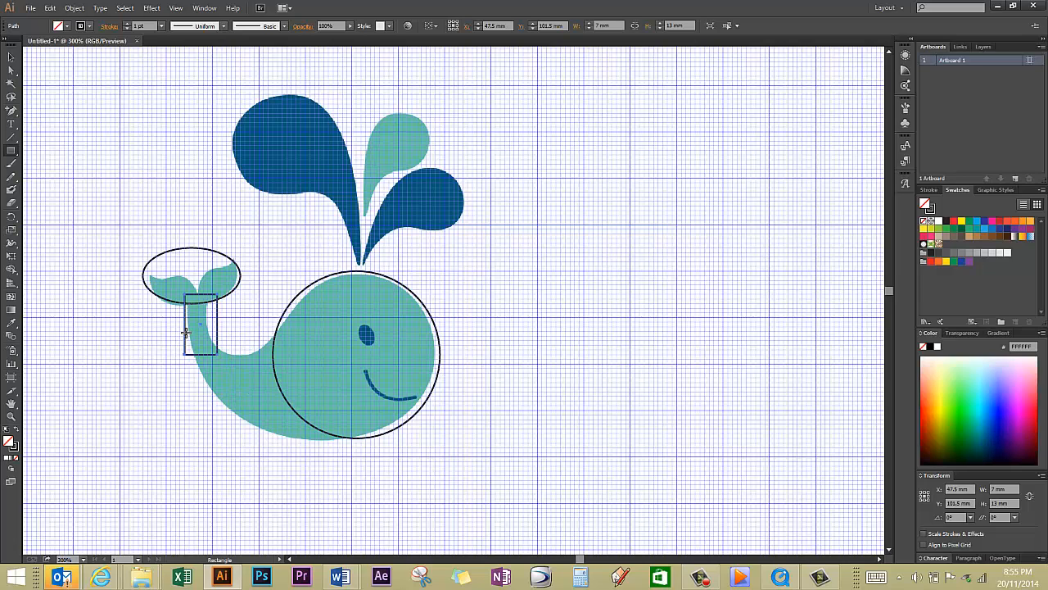
drag(189, 333, 357, 442)
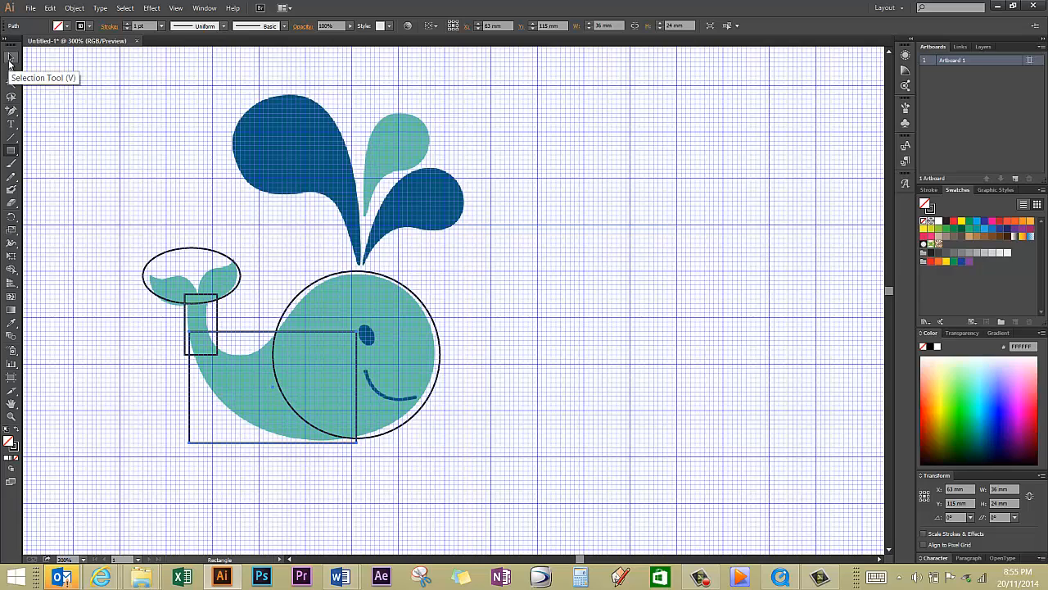
Combine the tail ellipse, the large body rectangle and the head circle with Pathfinder's Unite
click(13, 59)
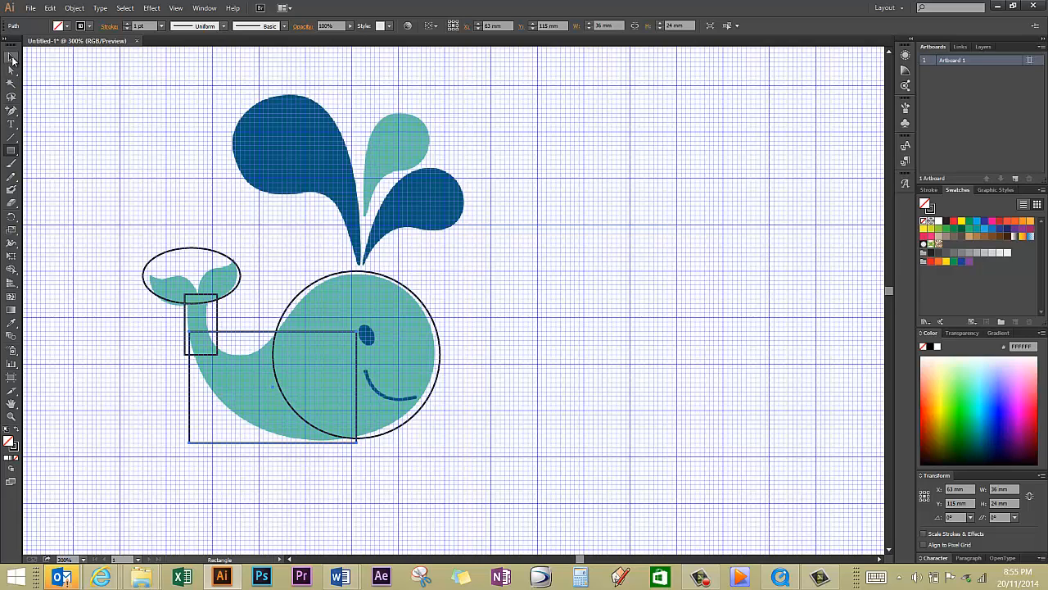
shift+click(184, 253)
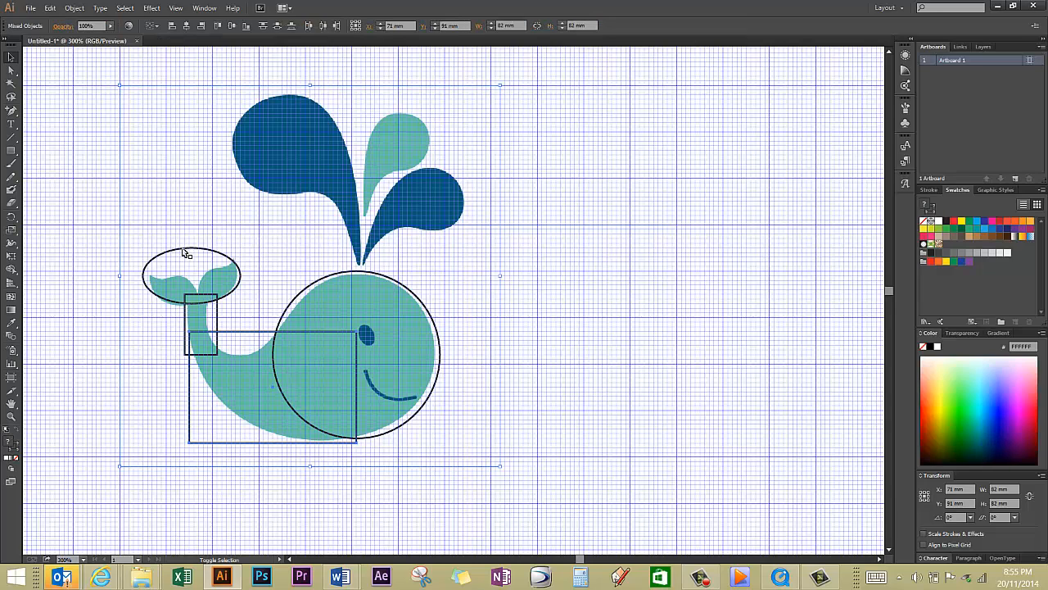
shift+click(185, 319)
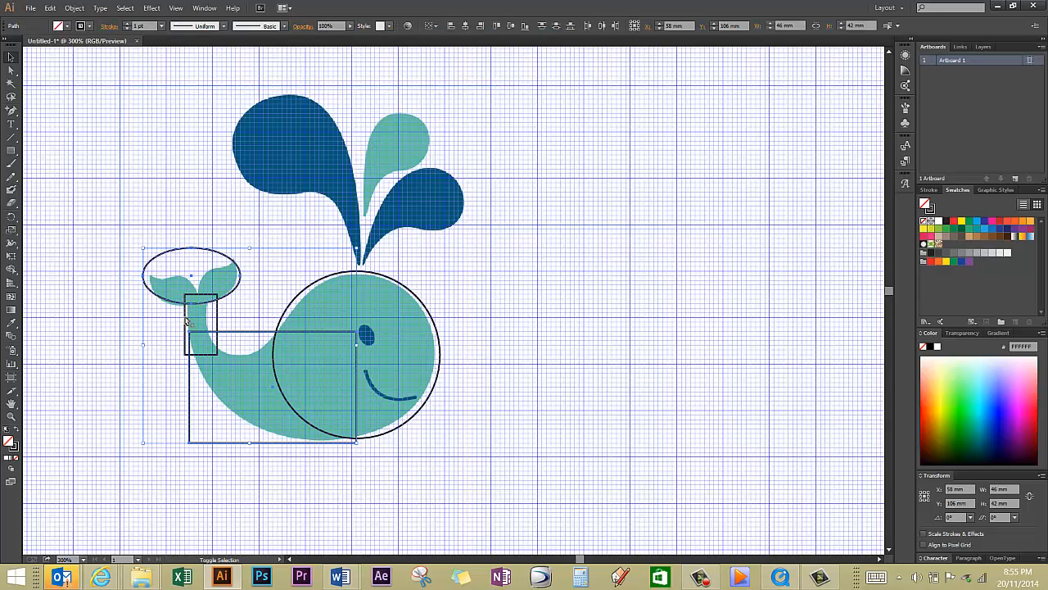
shift+click(413, 297)
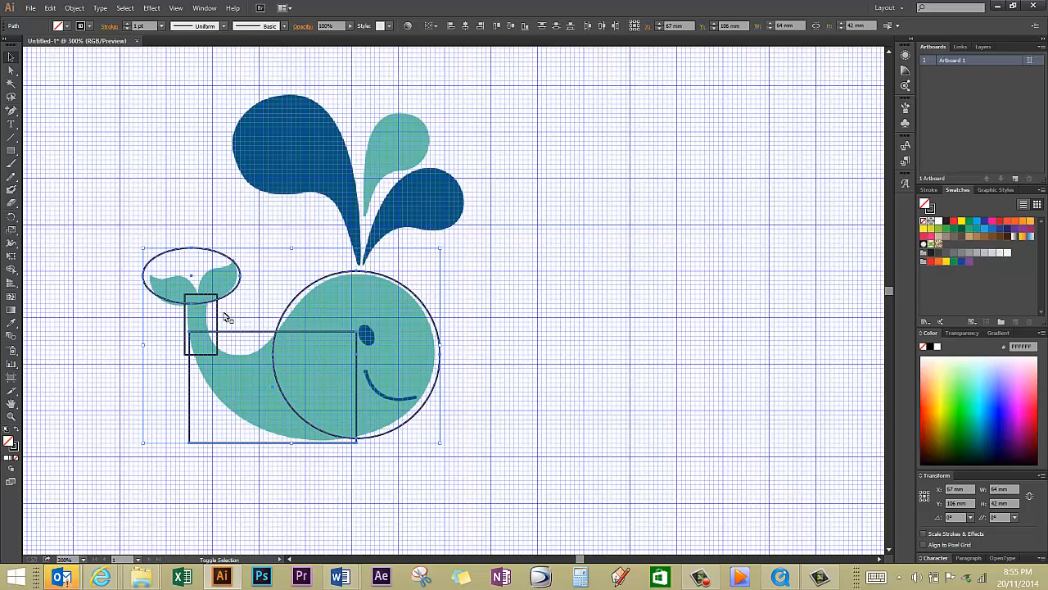
click(204, 8)
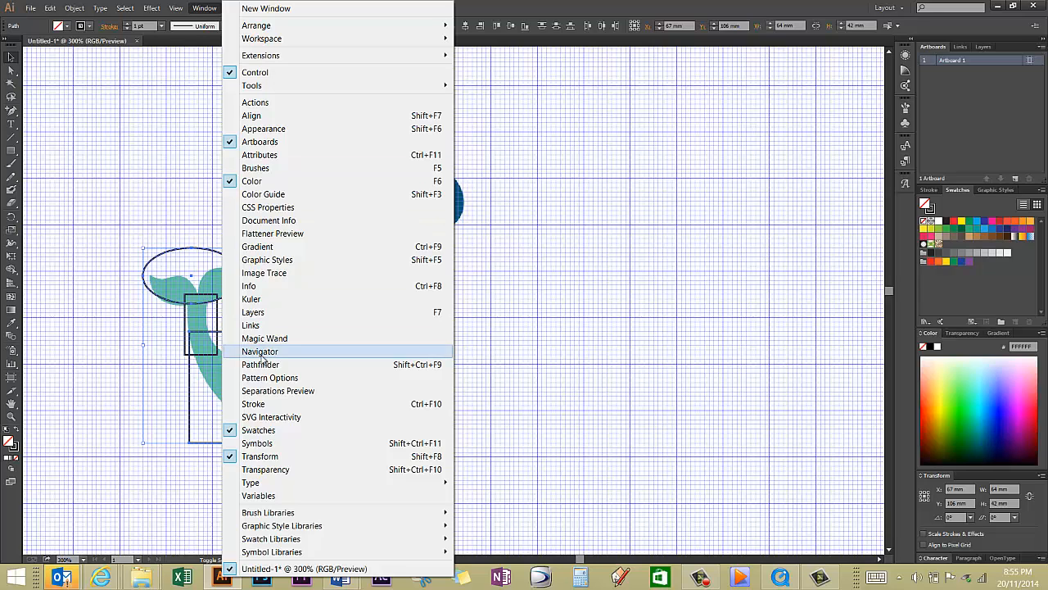
click(261, 371)
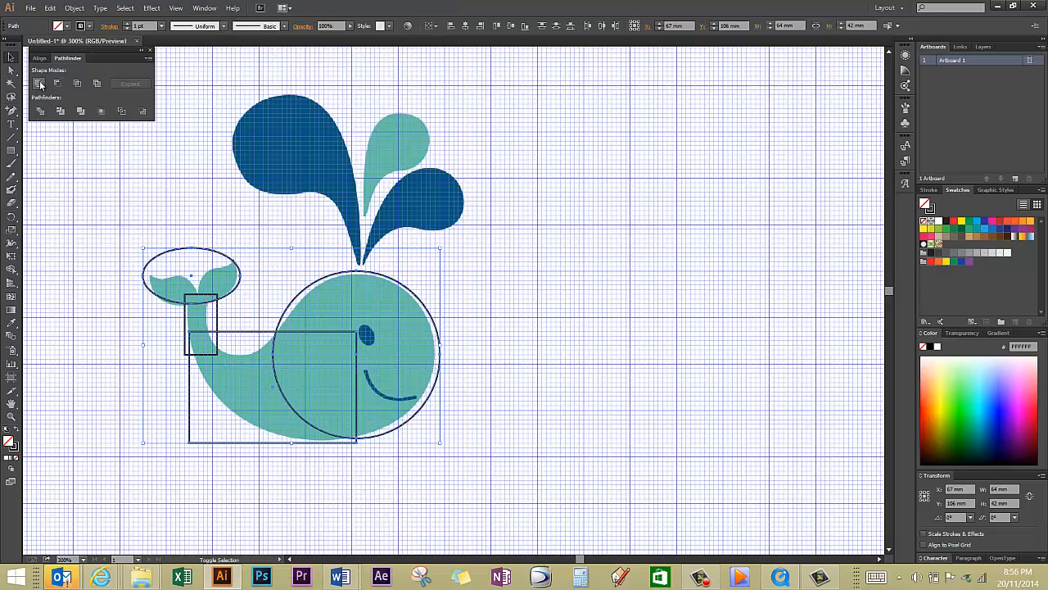
click(38, 84)
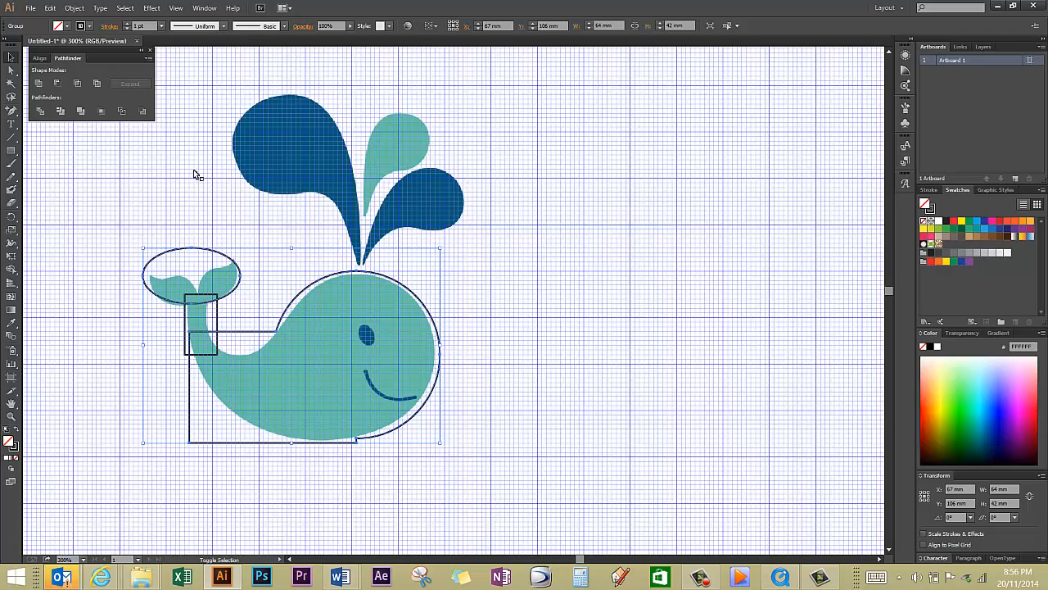
Unite the tail-stem rectangle with the rest of the whale outline, select all artwork and close Pathfinder
key(ctrl+a)
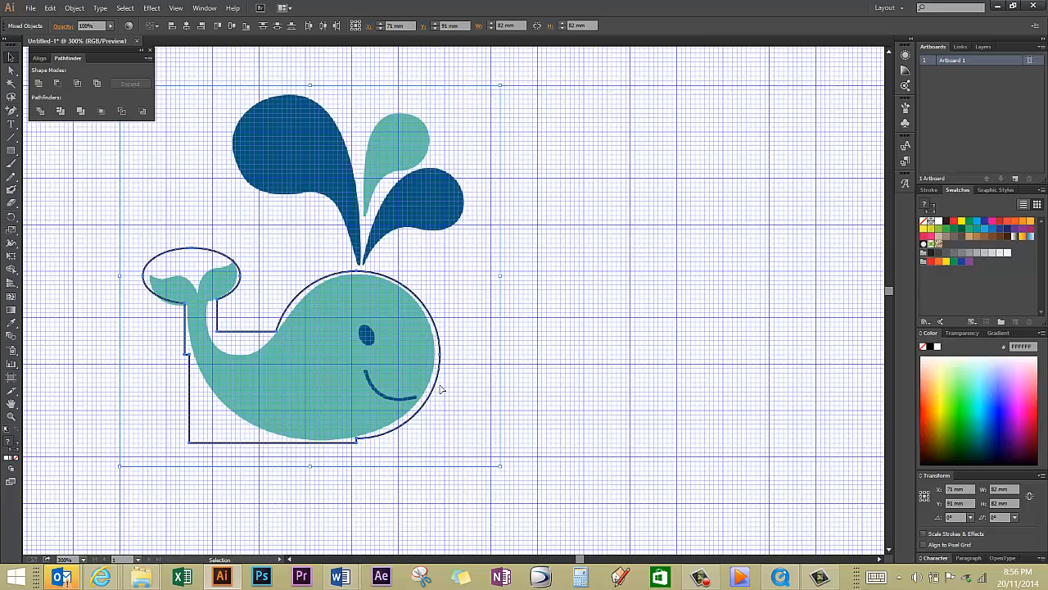
click(149, 51)
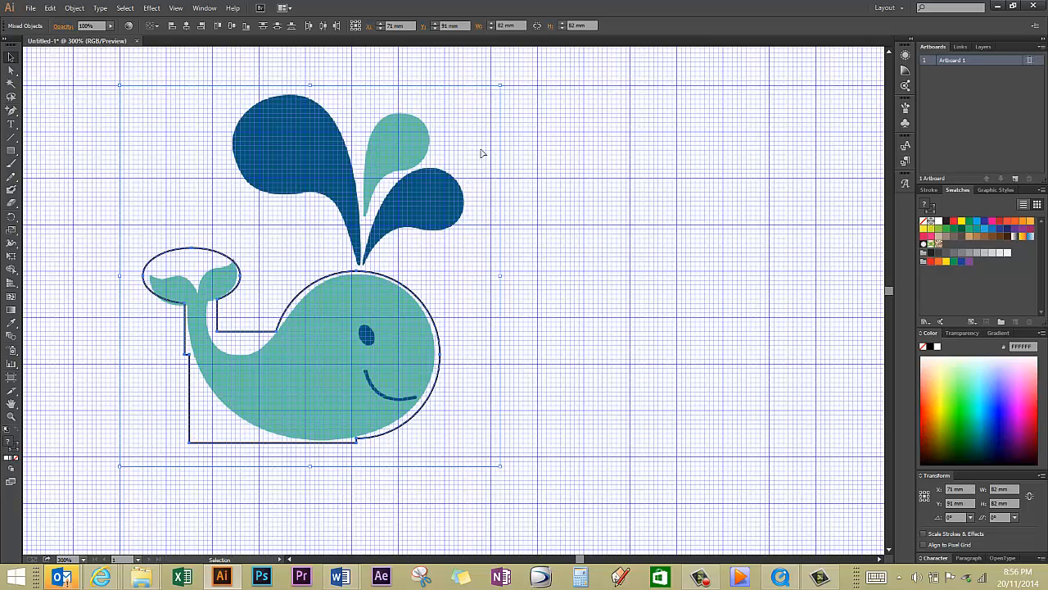
Add an anchor point on each side of the top anchor along the tail ellipse's upper curve
click(12, 113)
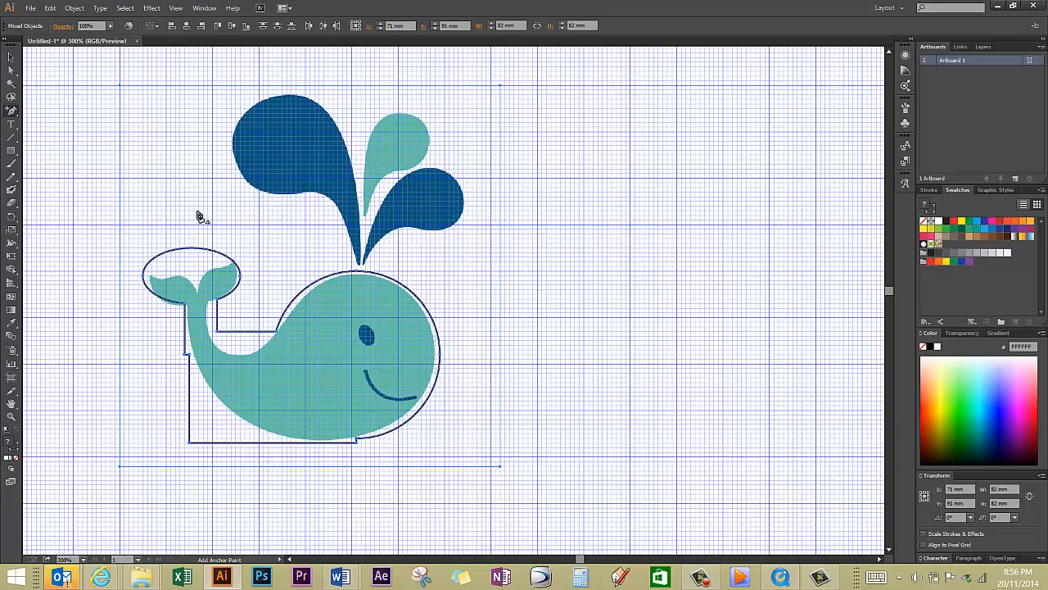
click(148, 267)
click(610, 307)
click(154, 263)
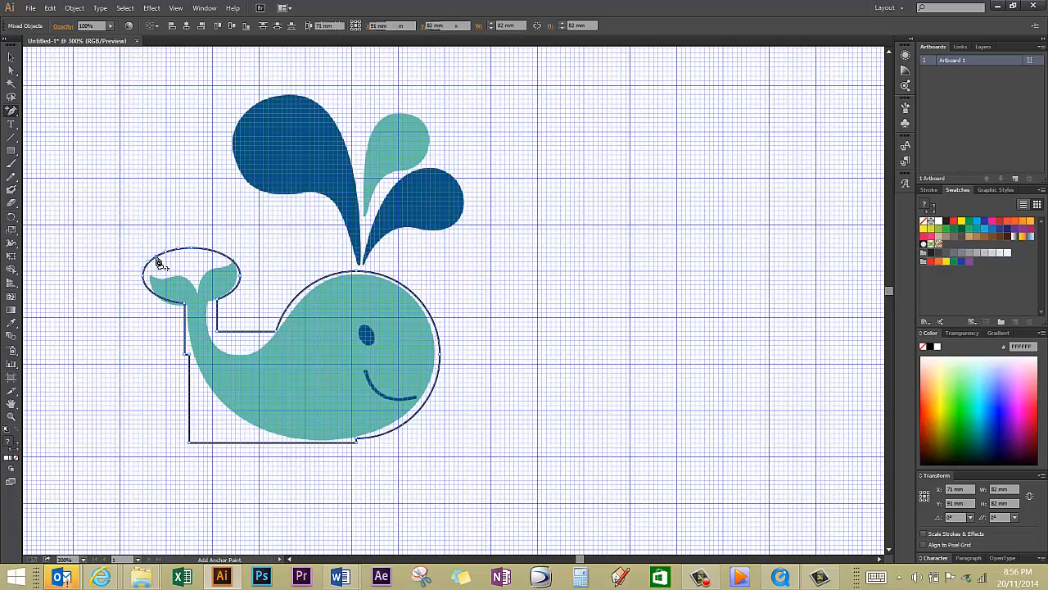
click(231, 262)
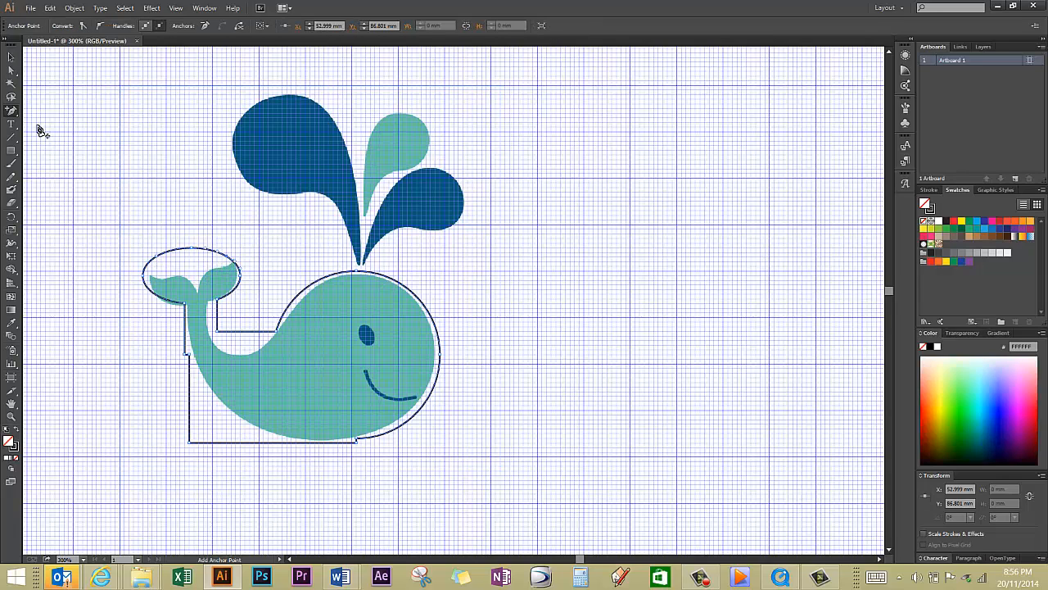
Move the tail ellipse's top anchor down into the fin's notch at X 47 mm, Y 94 mm and convert it to a corner
click(11, 70)
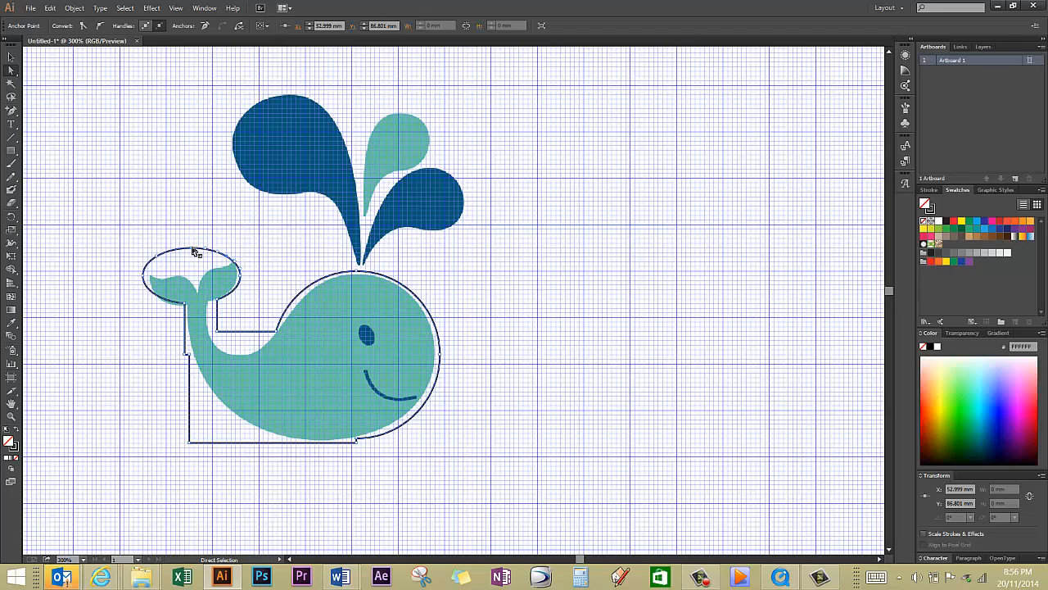
drag(193, 250, 198, 292)
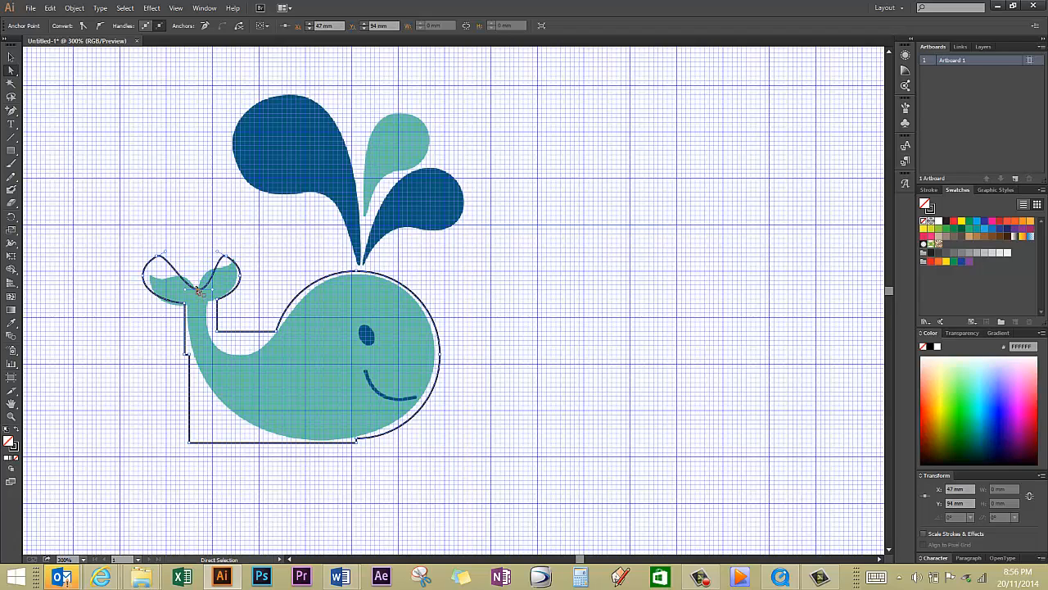
click(84, 26)
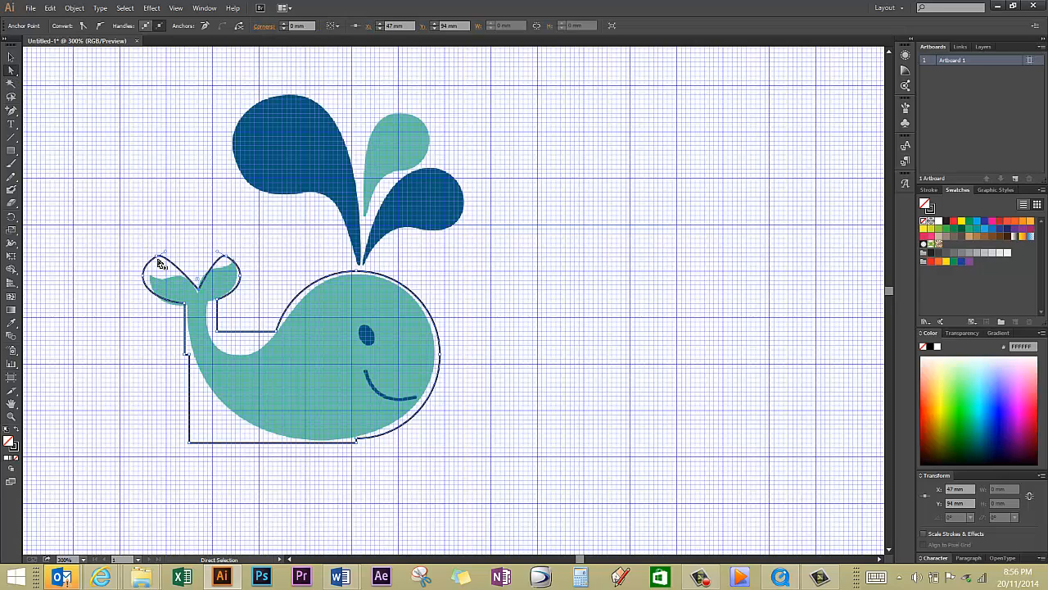
Move the left fluke's upper anchor to X 43 mm, Y 91 mm and reshape the right fluke's anchors to follow the fin
drag(159, 259, 190, 274)
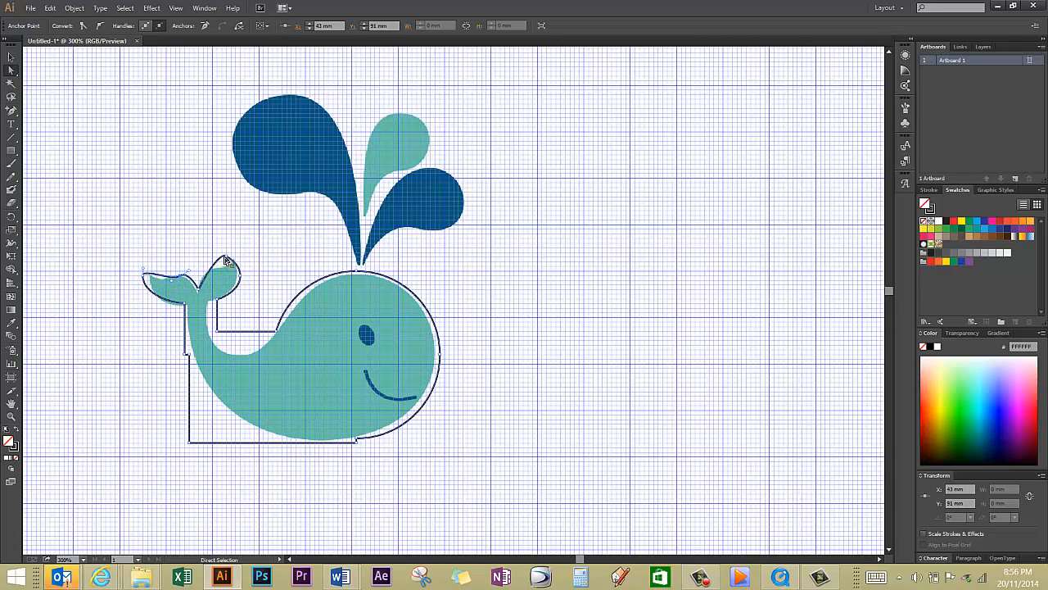
drag(228, 259, 227, 260)
mouse_move(221, 256)
mouse_down()
mouse_move(218, 272)
mouse_move(241, 282)
mouse_move(239, 258)
mouse_up()
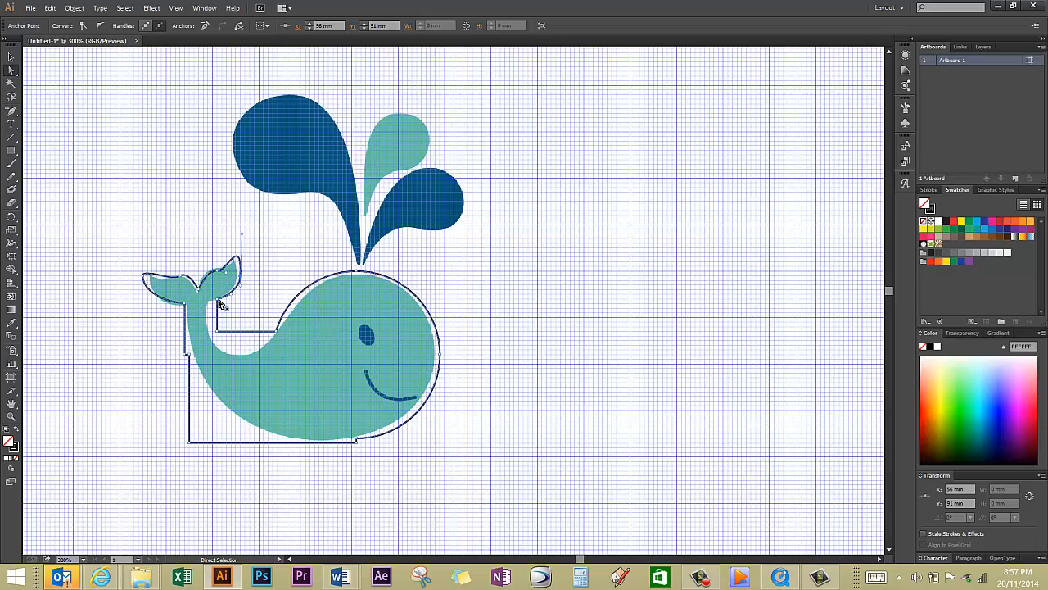
Move the stem's upper right corner to X 49 mm, Y 97 mm and its lower left corner to X 45 mm, Y 106 mm
click(180, 311)
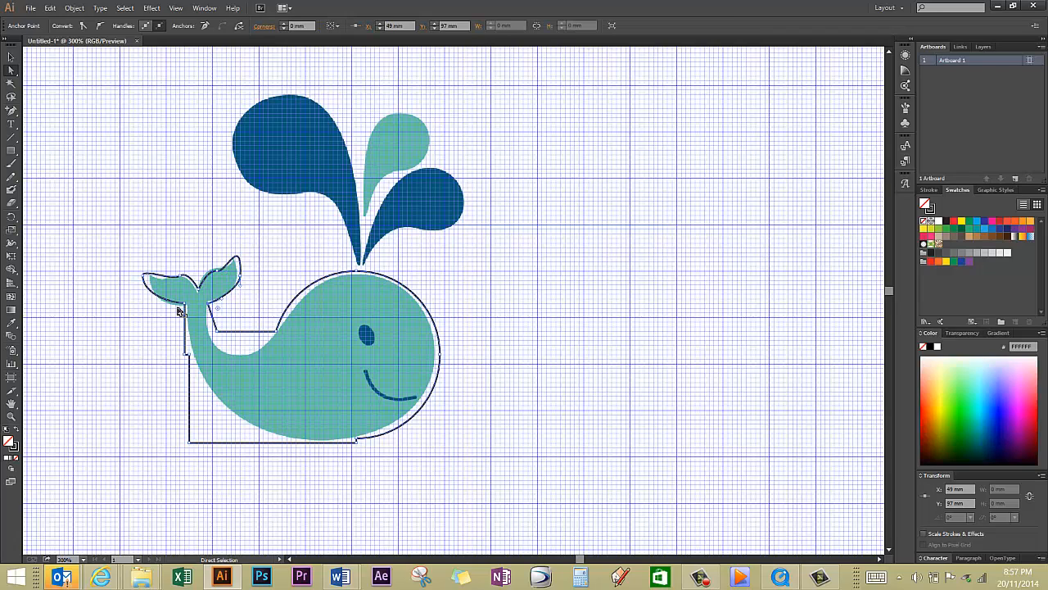
click(184, 304)
drag(185, 354, 189, 348)
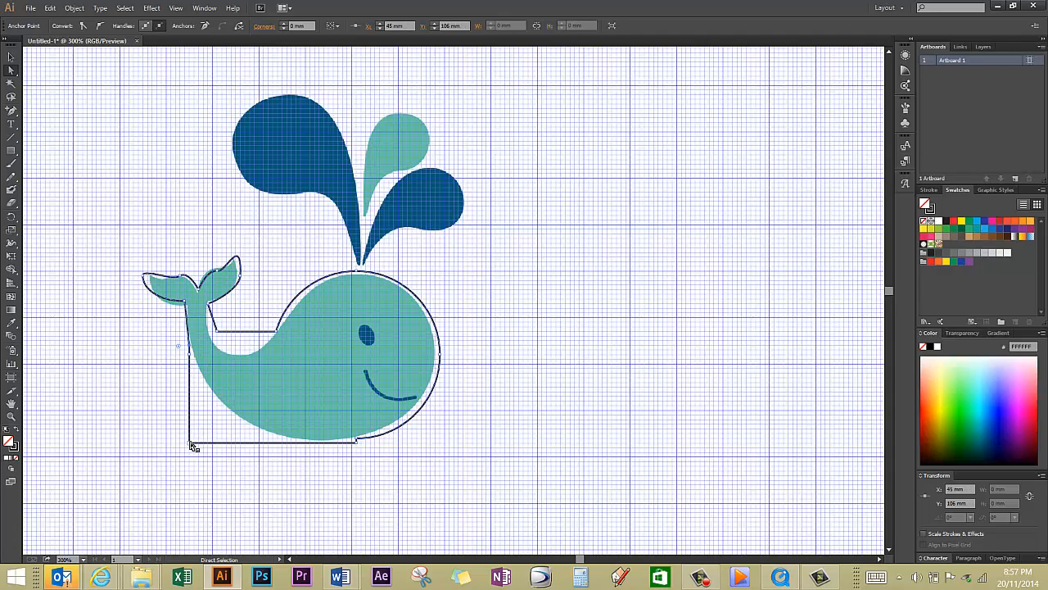
Convert the body's lower left corner to a smooth point and move it to X 56 mm, Y 122 mm along the belly
click(99, 26)
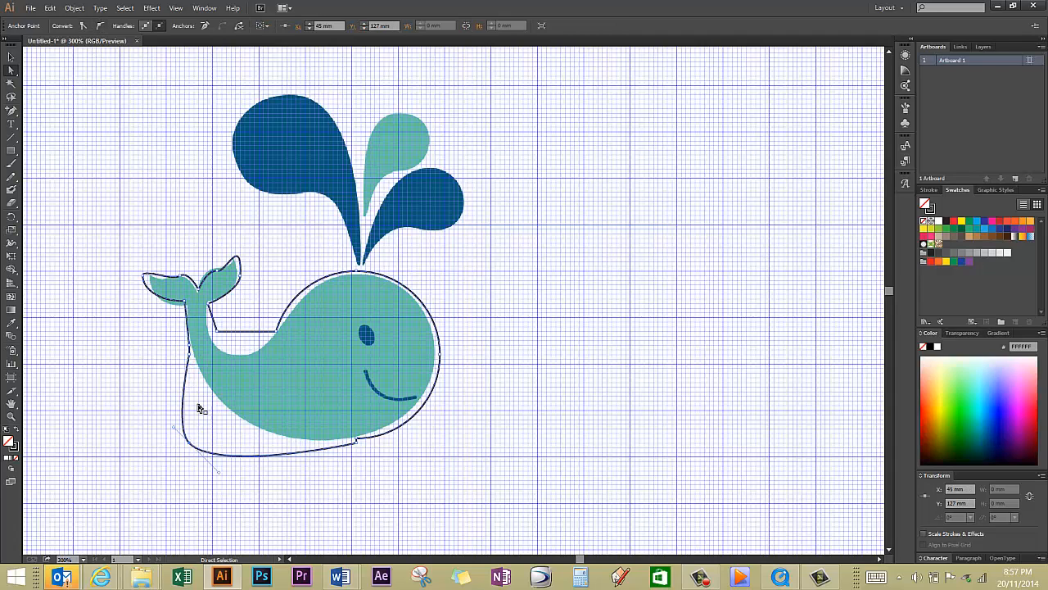
drag(194, 449, 246, 425)
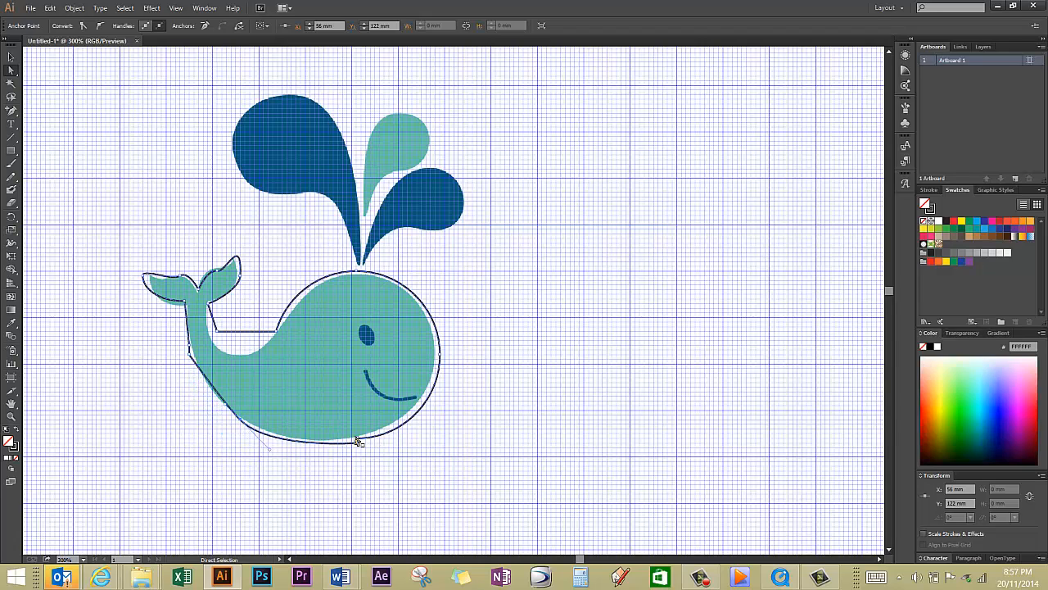
Delete the lower anchor of the small step in the belly line where the rectangle meets the head circle
click(11, 416)
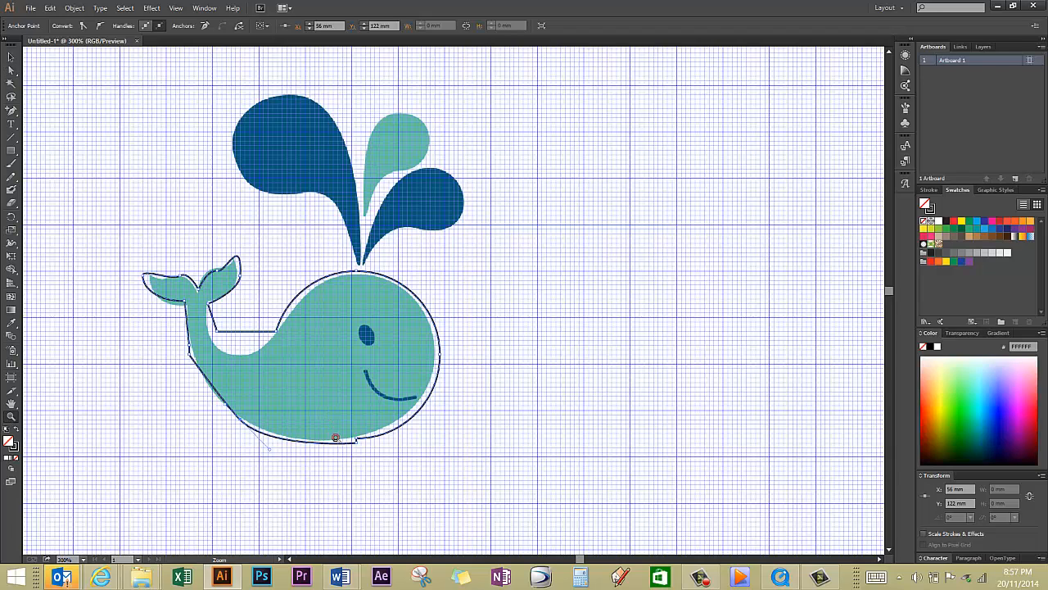
drag(331, 438, 418, 487)
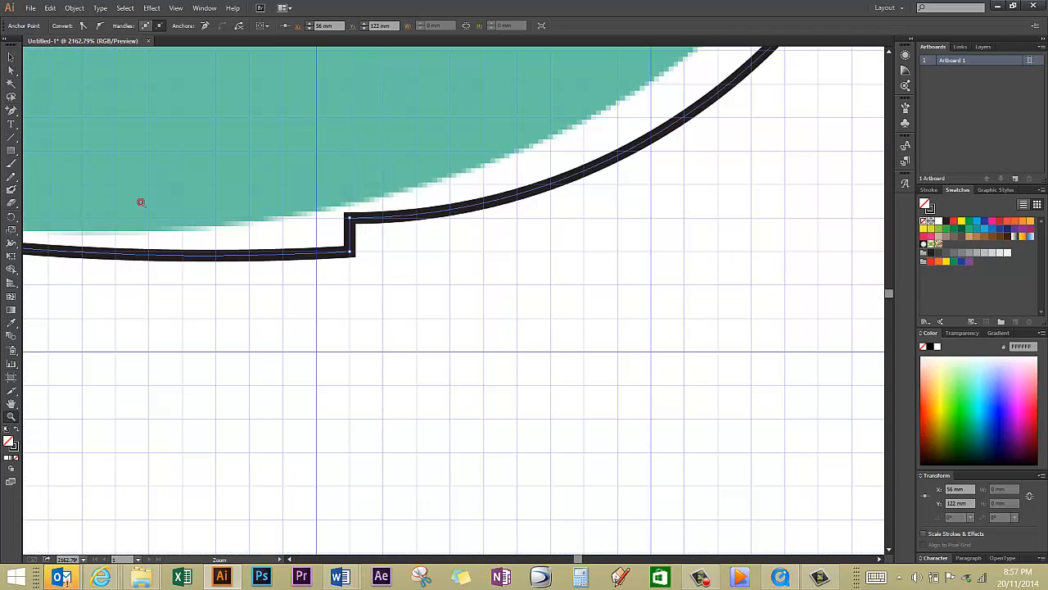
click(12, 112)
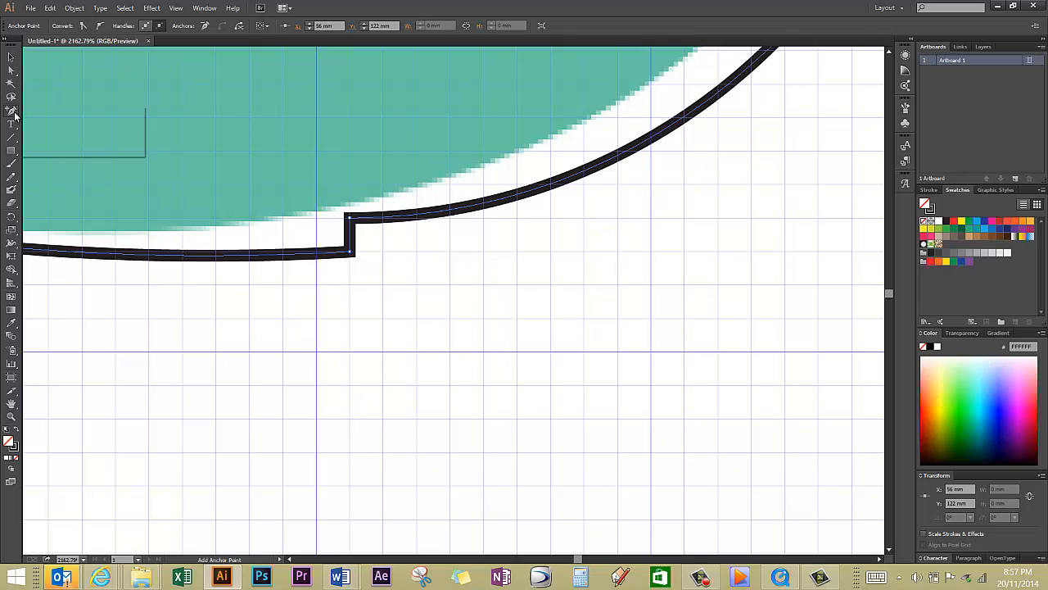
click(49, 136)
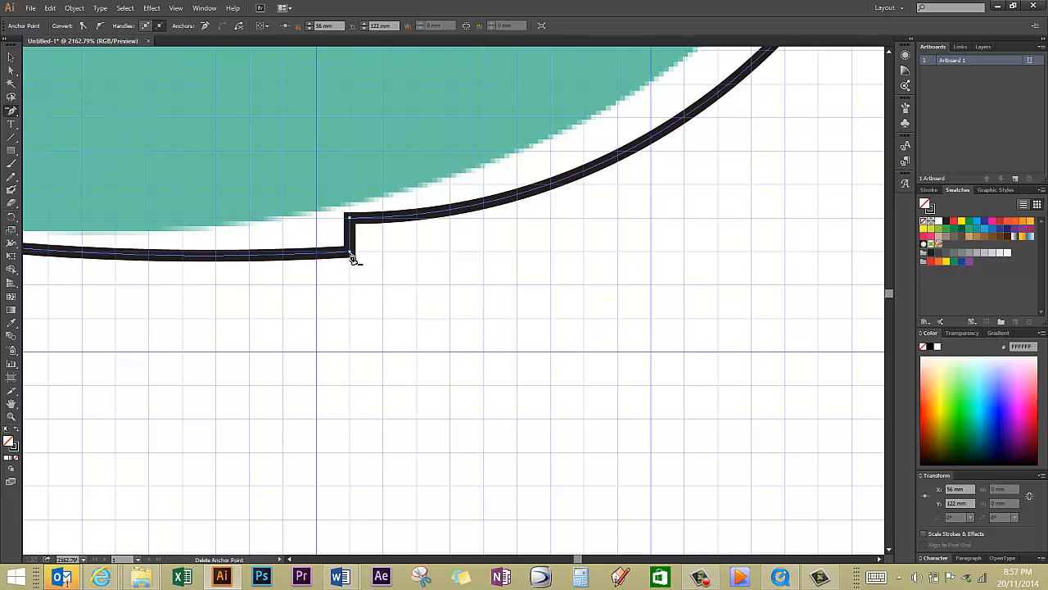
click(352, 257)
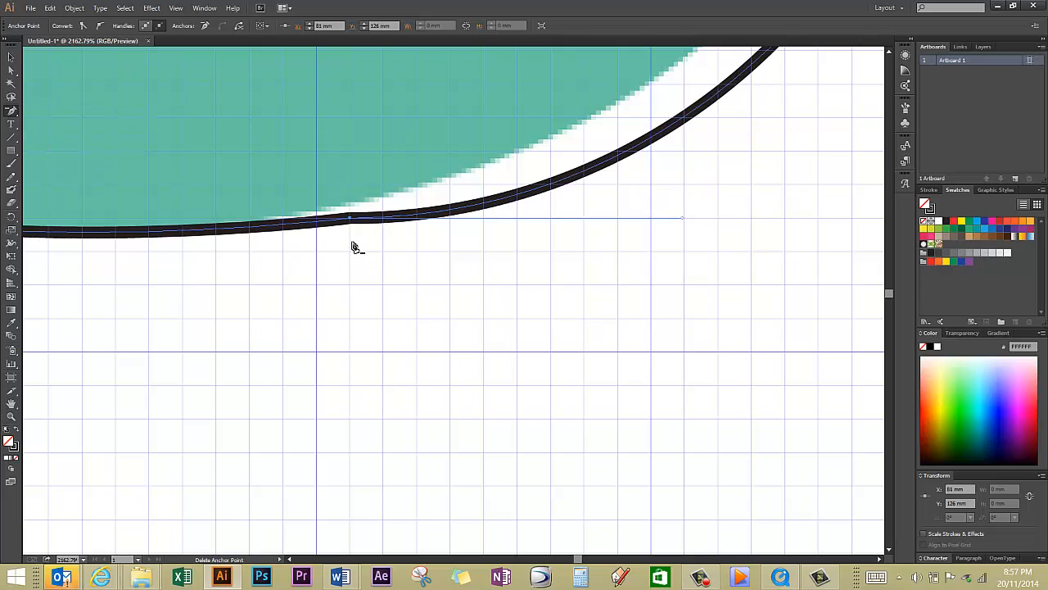
Move the head's rightmost anchor inward to X 98 mm, Y 108 mm so that the outline meets the whale's face
click(12, 416)
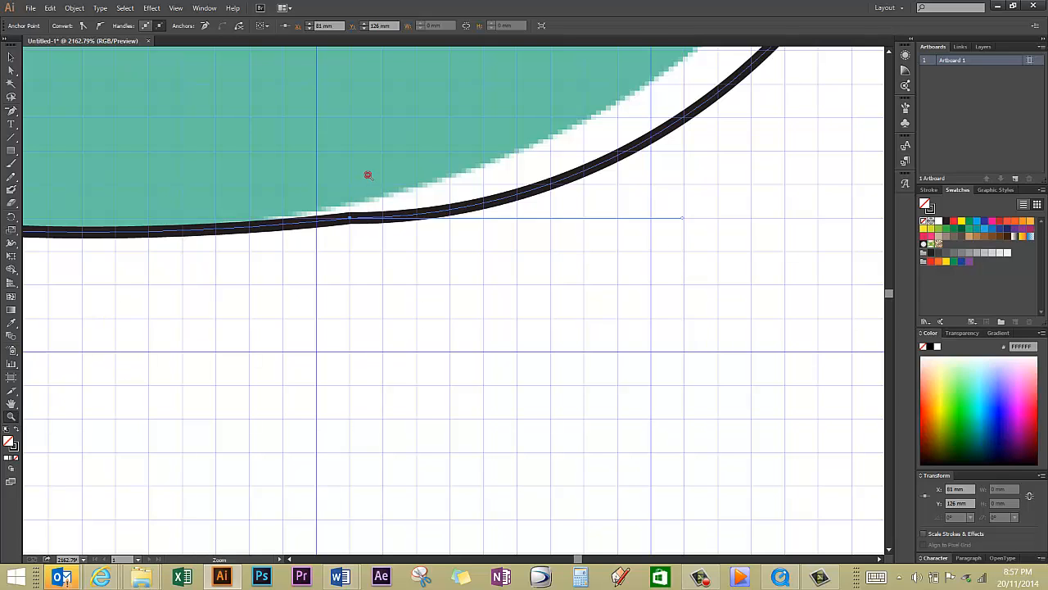
alt+click(368, 174)
alt+click(429, 248)
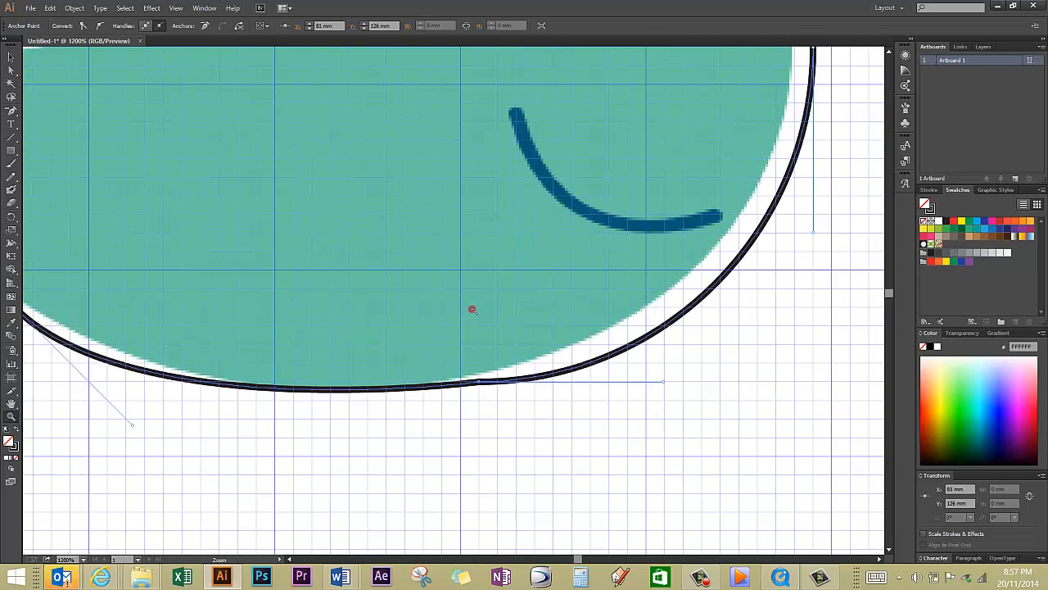
alt+click(471, 316)
alt+click(469, 319)
alt+click(448, 271)
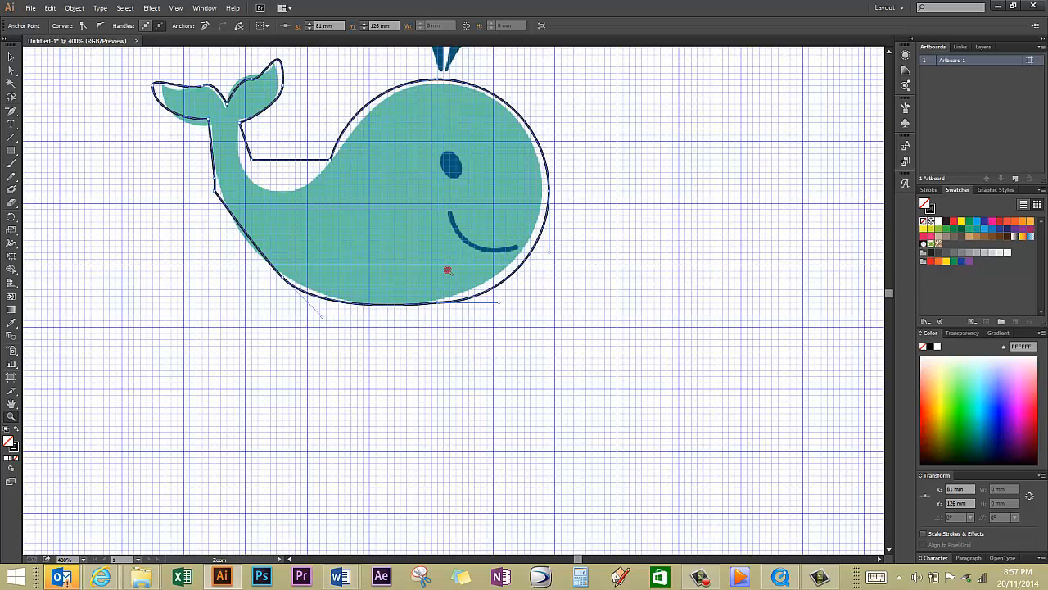
click(12, 70)
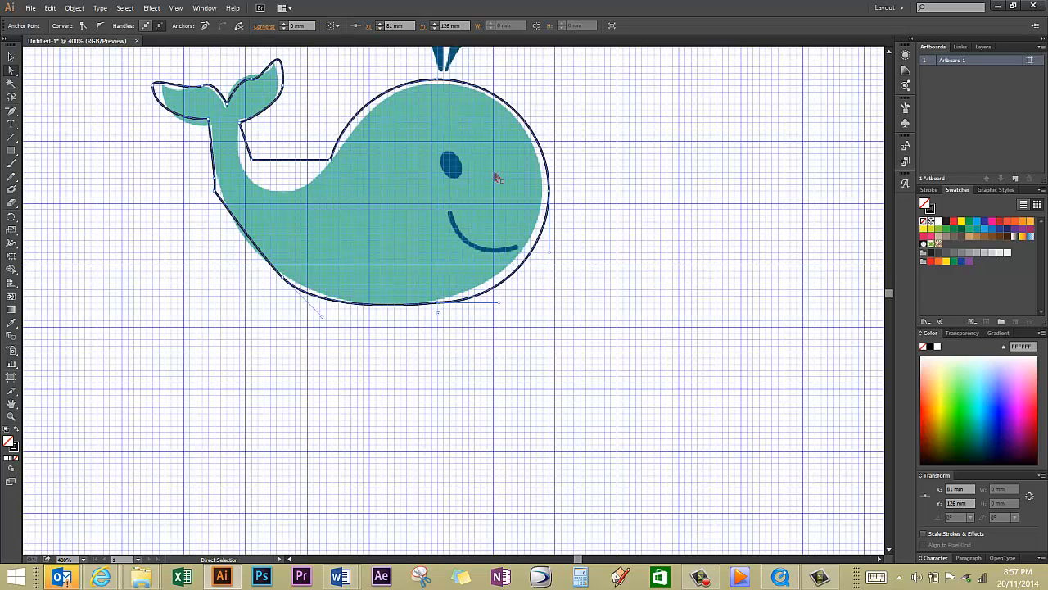
drag(550, 195, 543, 195)
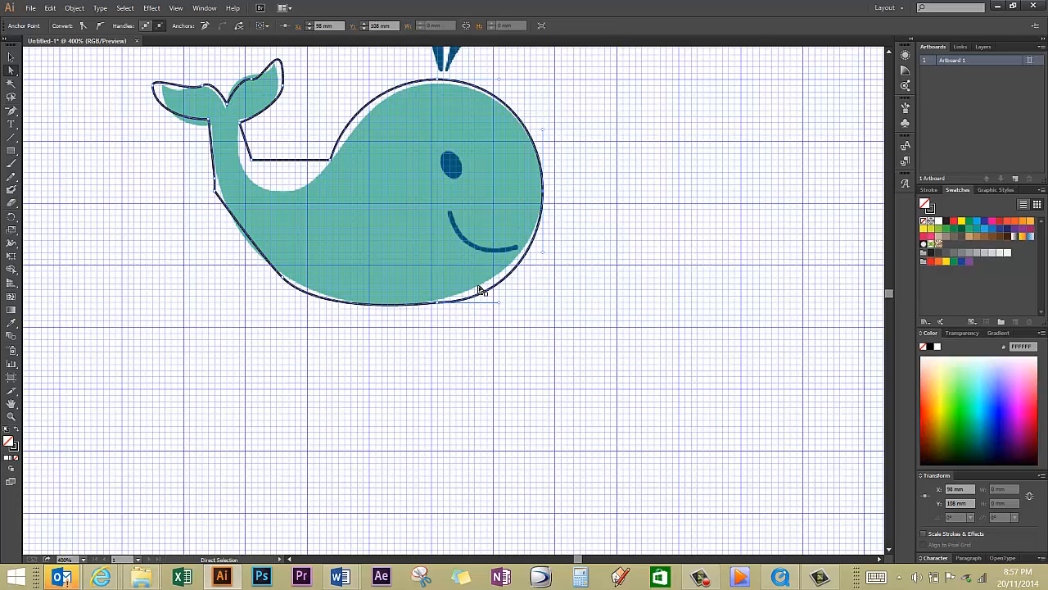
Add an anchor on the head's lower right curve below the mouth and move it inward to X 91 mm, Y 121 mm
click(12, 110)
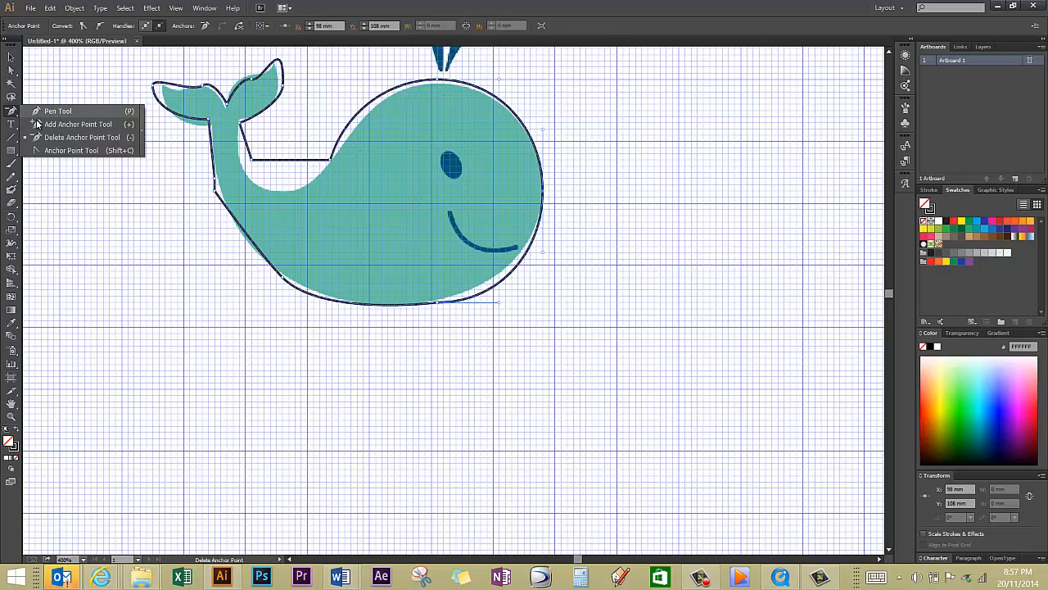
click(65, 124)
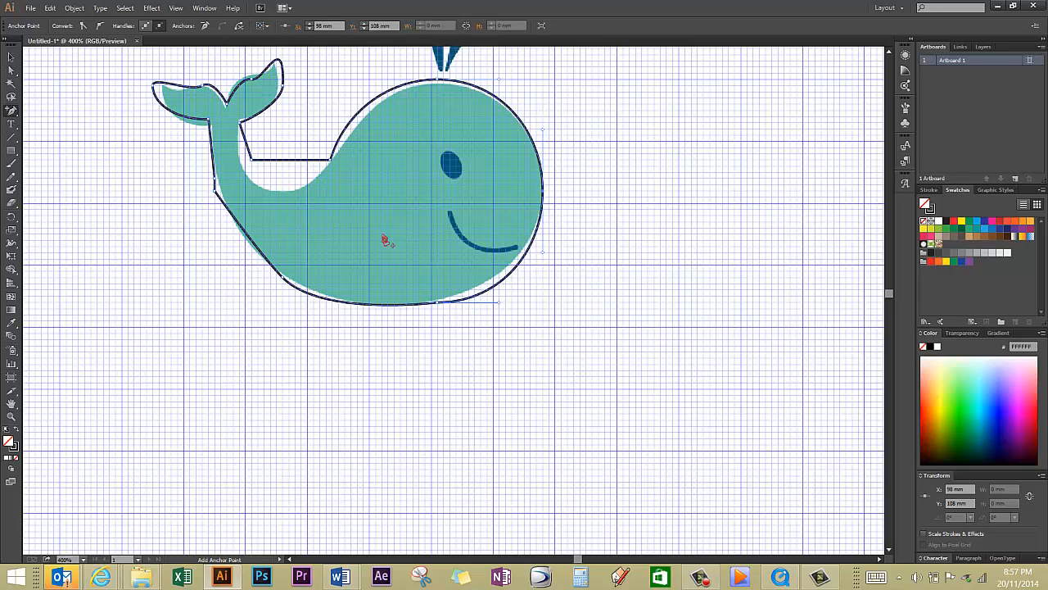
click(509, 282)
click(508, 277)
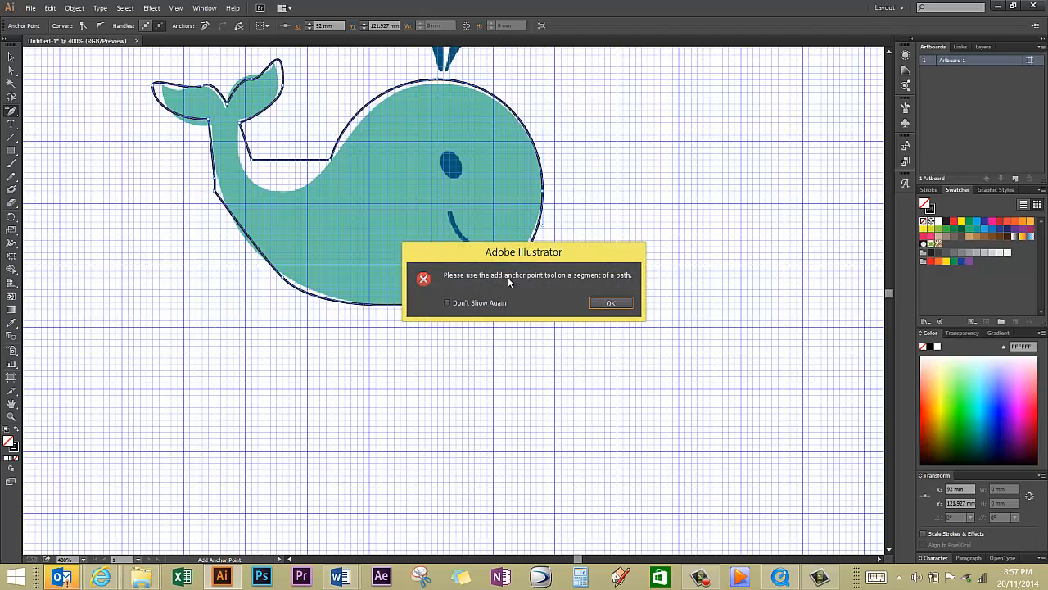
click(611, 306)
key(a)
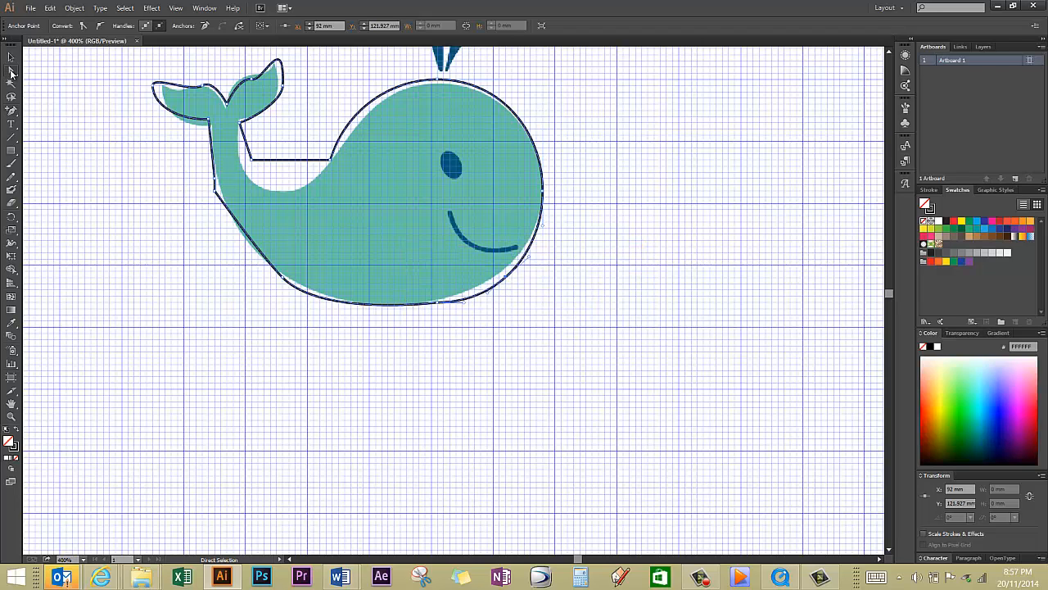
drag(506, 276, 499, 277)
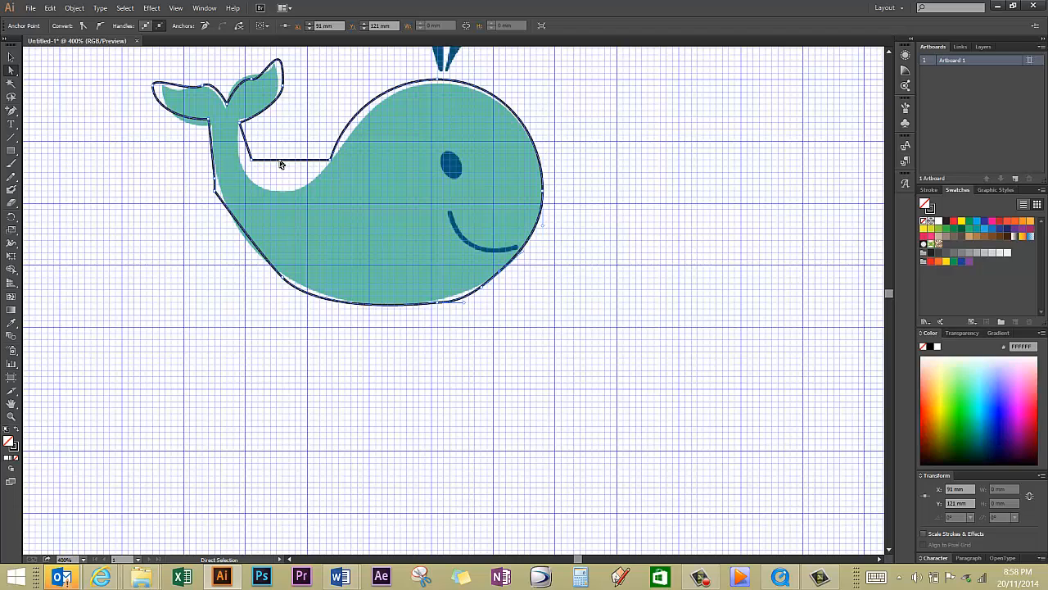
Add an anchor at X 57 mm, Y 103 mm on the straight edge behind the head and lower it onto the whale's back
click(10, 111)
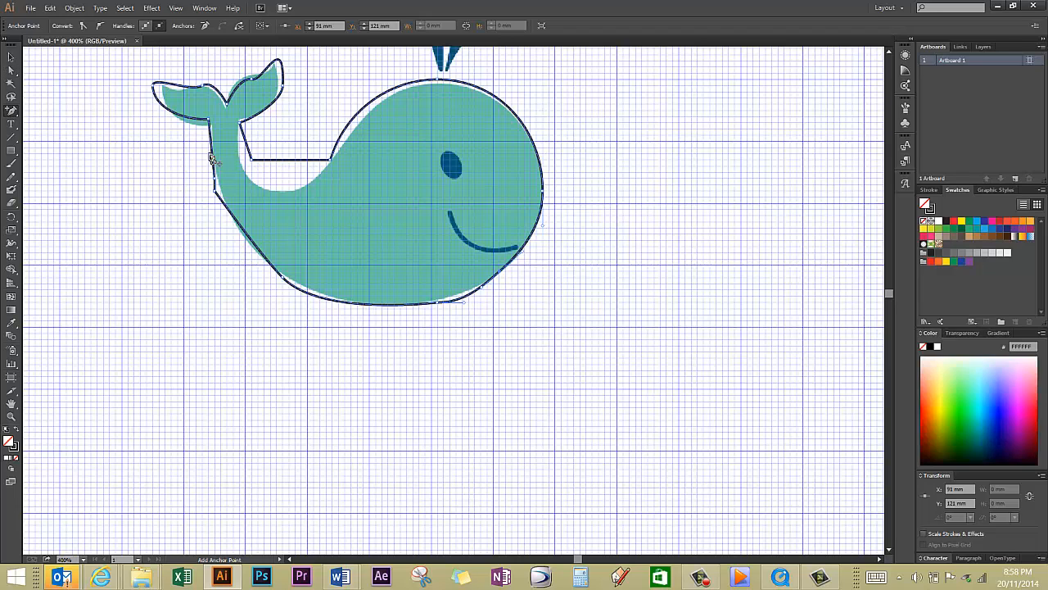
click(289, 161)
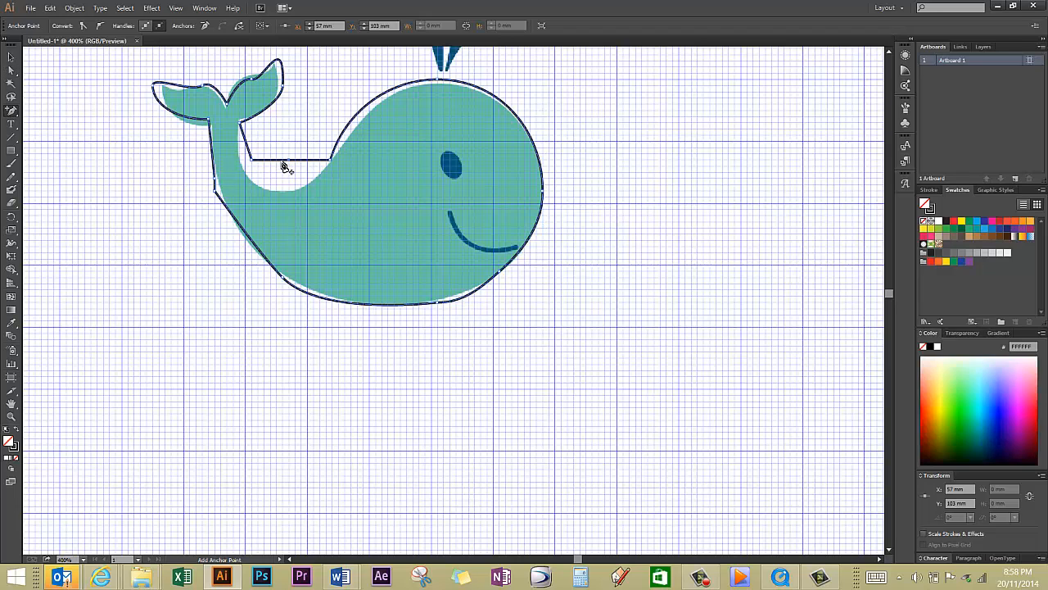
click(103, 26)
click(288, 182)
click(610, 303)
click(12, 71)
drag(296, 164, 289, 191)
Convert the corner at the tail stem's base and the corner where the back meets the head to smooth points
click(250, 159)
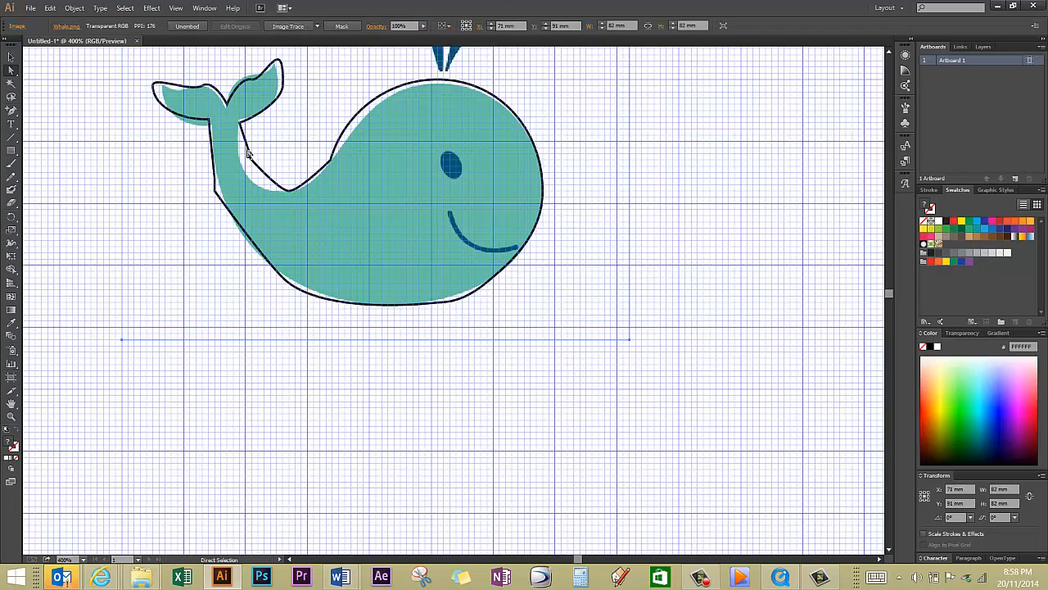
click(252, 160)
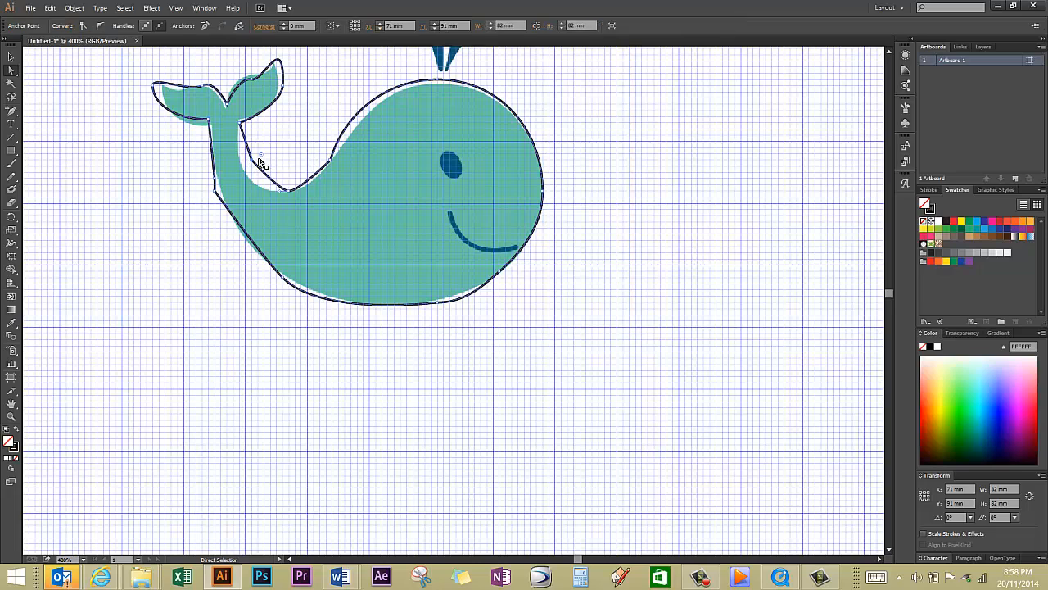
click(99, 26)
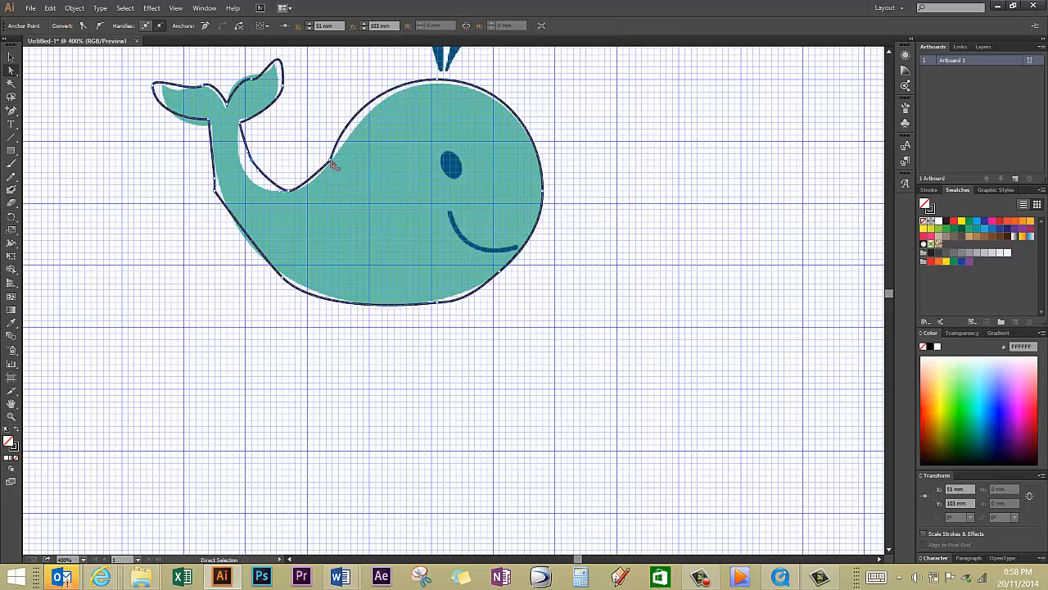
click(323, 155)
click(99, 25)
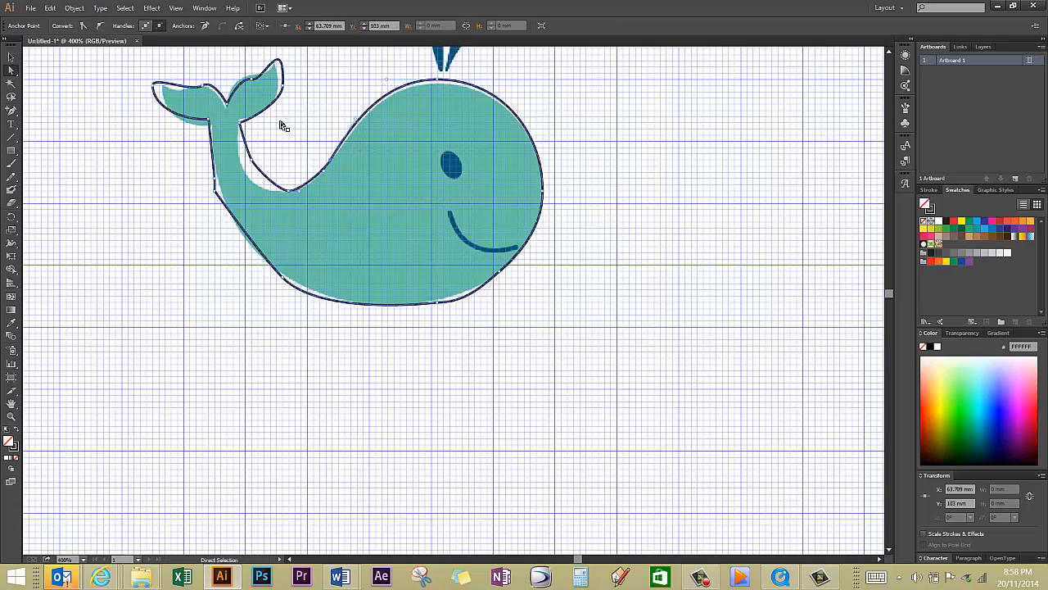
Move the inner tail-stem anchor onto the whale's edge and convert the stem's outer corner to a smooth point
click(251, 166)
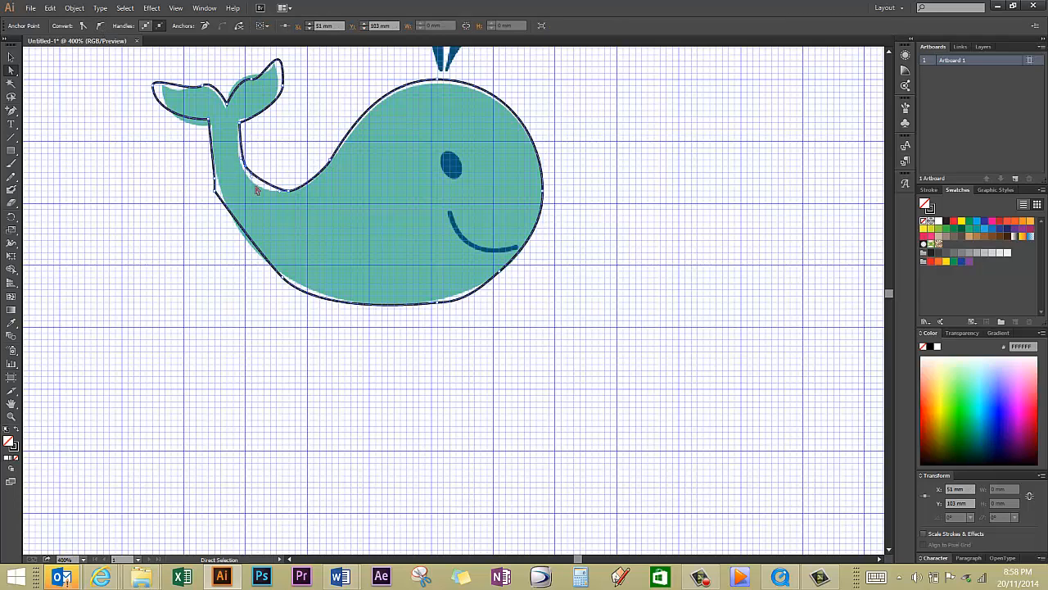
click(215, 193)
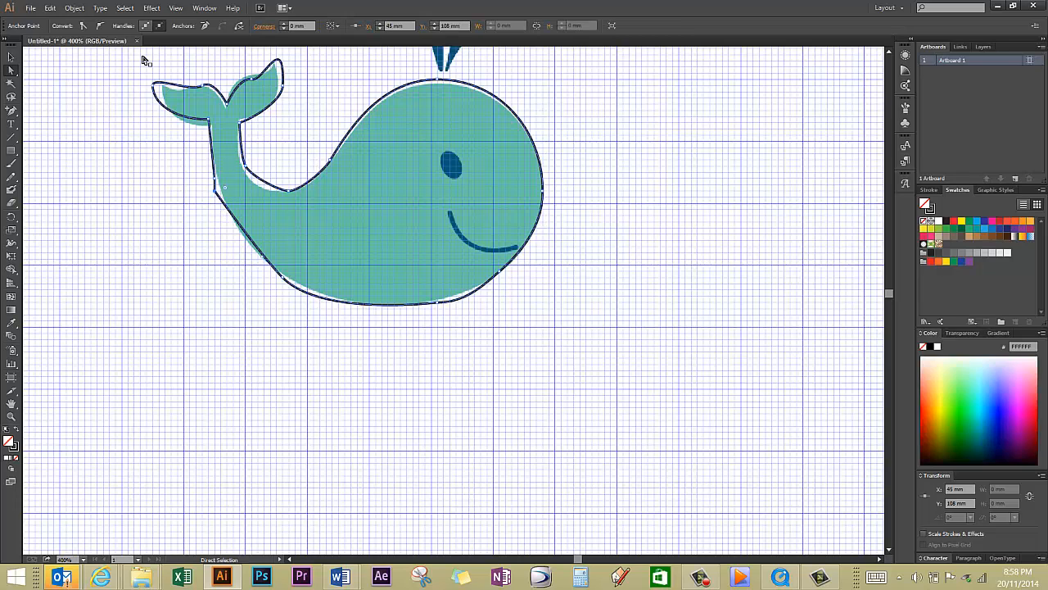
click(212, 210)
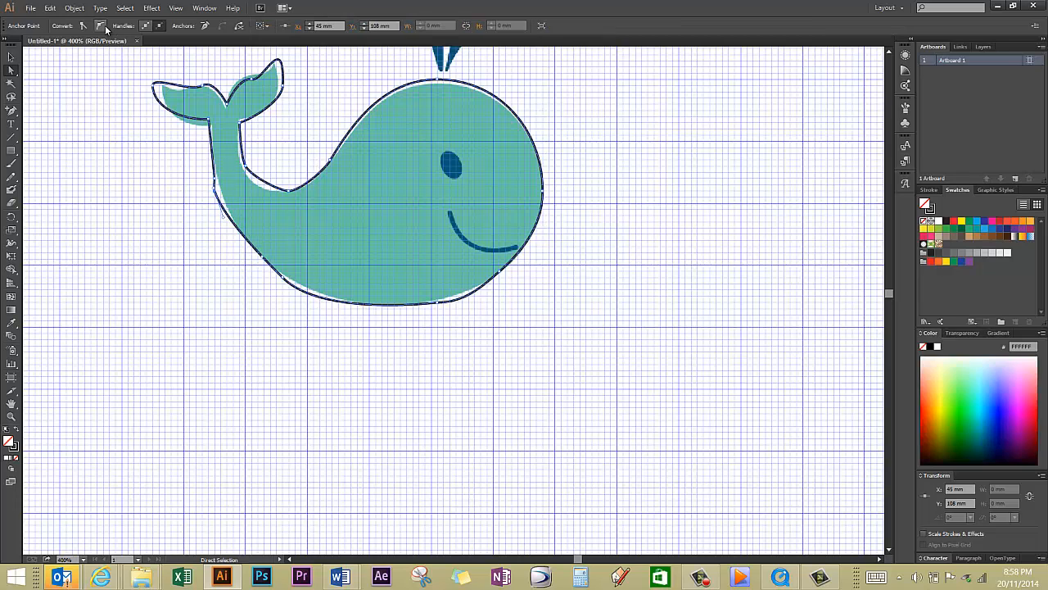
Delete the extra outer tail-stem anchor at X 45 mm, Y 106 mm and move the smooth anchor below it to X 46 mm, Y 108 mm
click(216, 178)
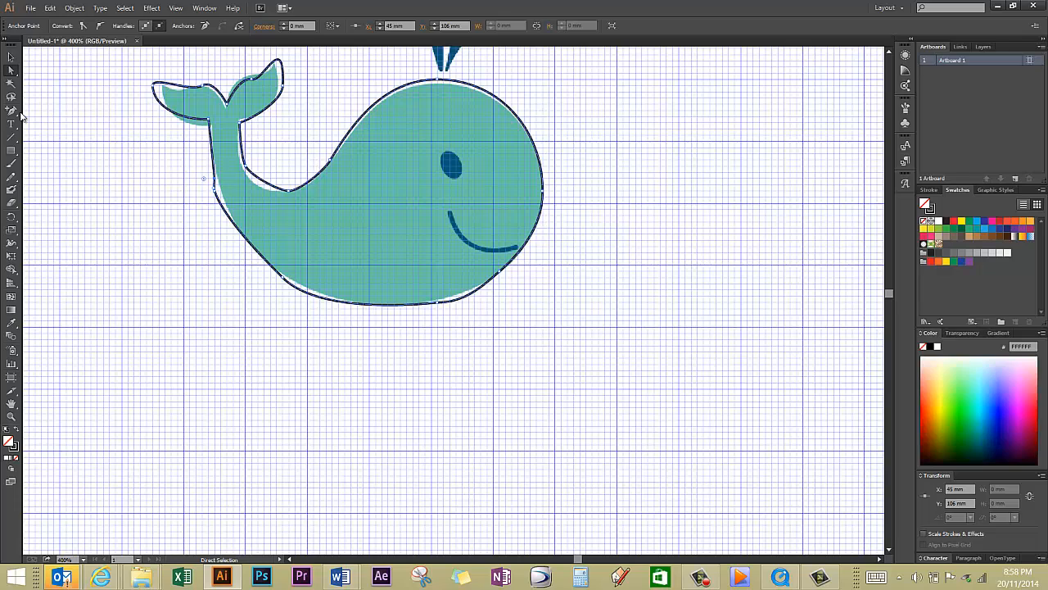
drag(11, 109, 59, 140)
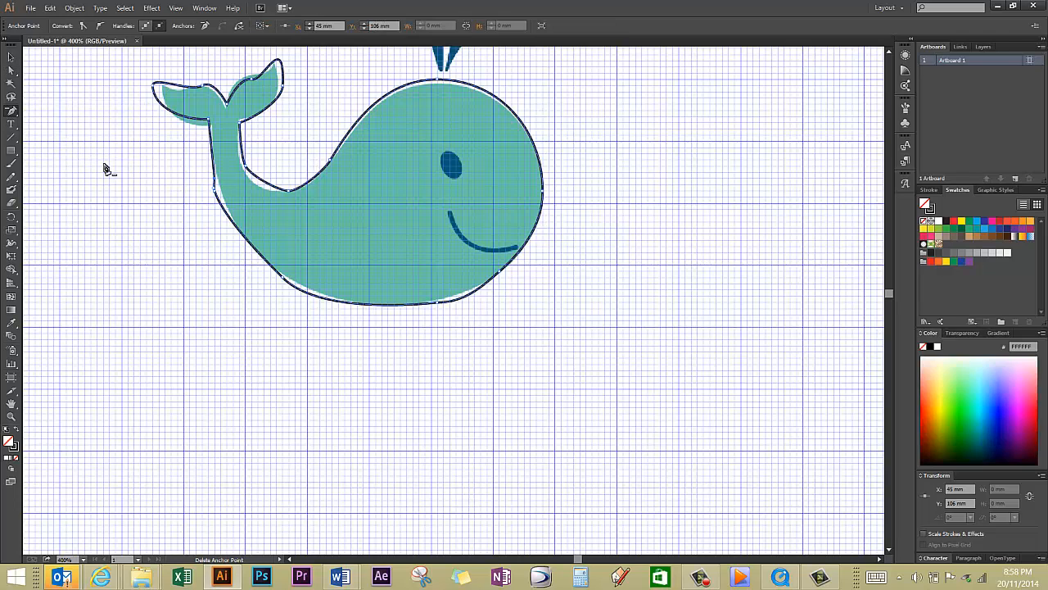
click(216, 186)
click(12, 72)
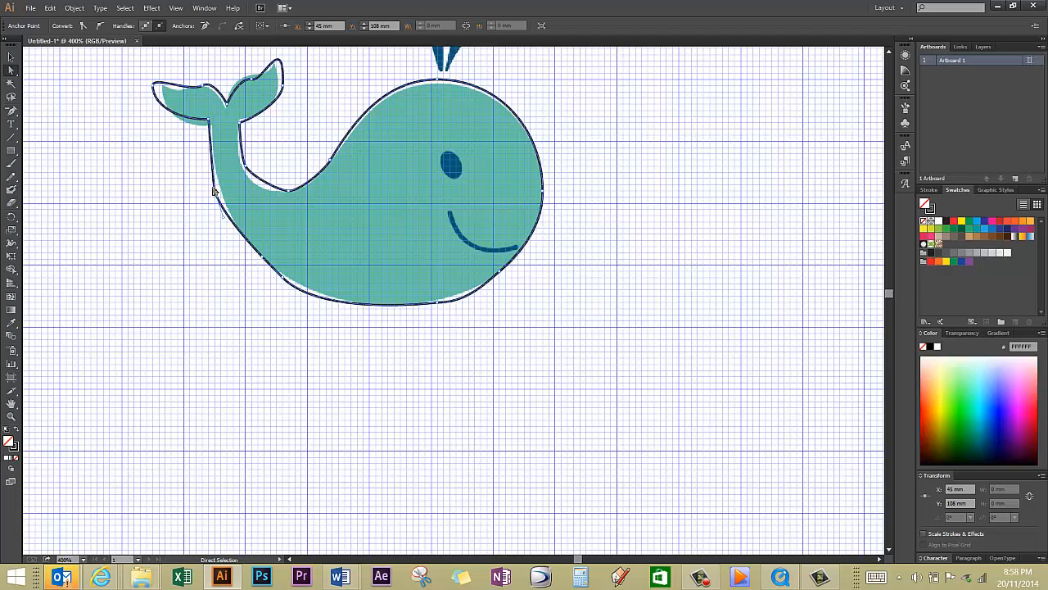
mouse_move(213, 188)
mouse_down()
mouse_move(225, 187)
mouse_move(209, 168)
mouse_move(225, 195)
mouse_up()
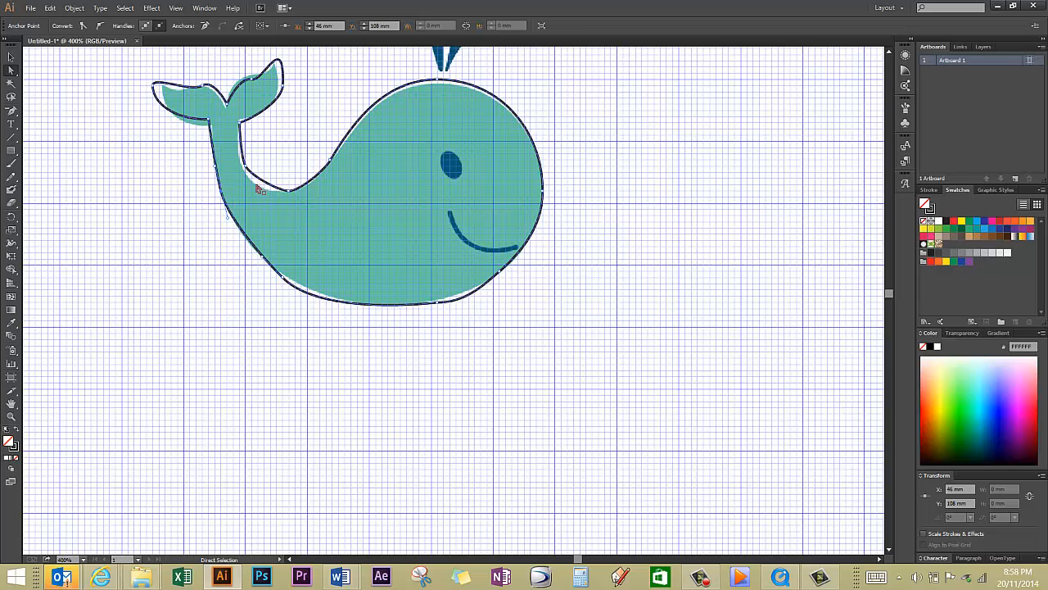
Delete the placed whale image and select the remaining whale outline with the Direct Selection tool
scroll(676, 333, up, 1)
scroll(672, 328, up, 5)
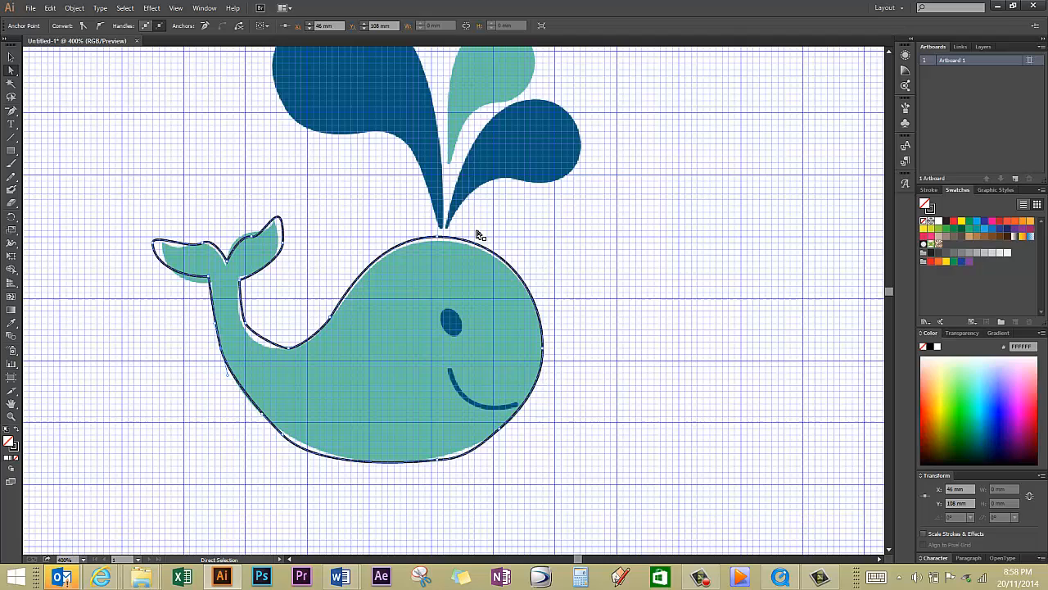
click(11, 57)
click(412, 127)
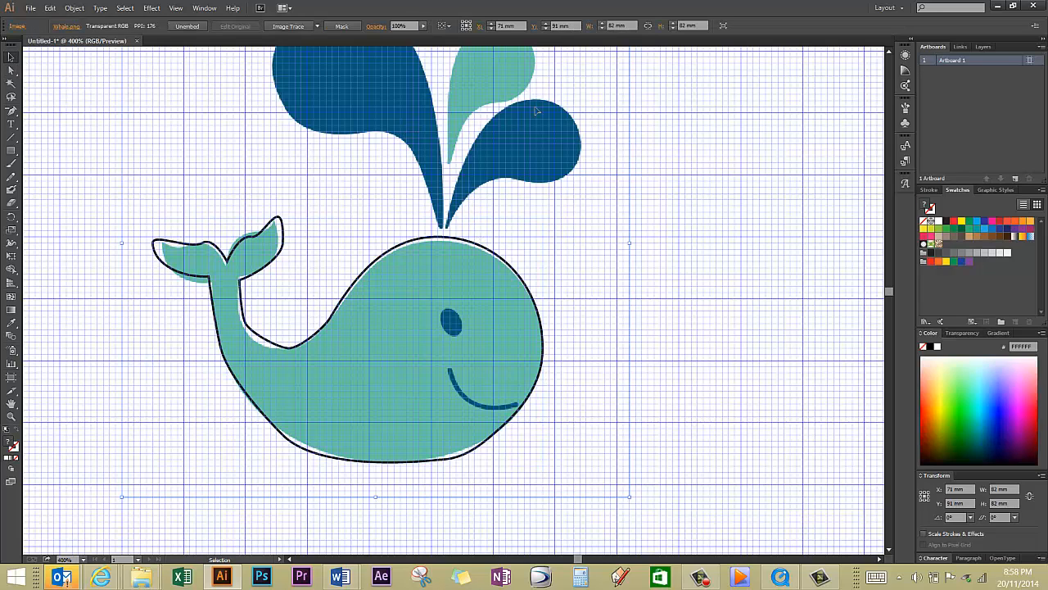
key(Delete)
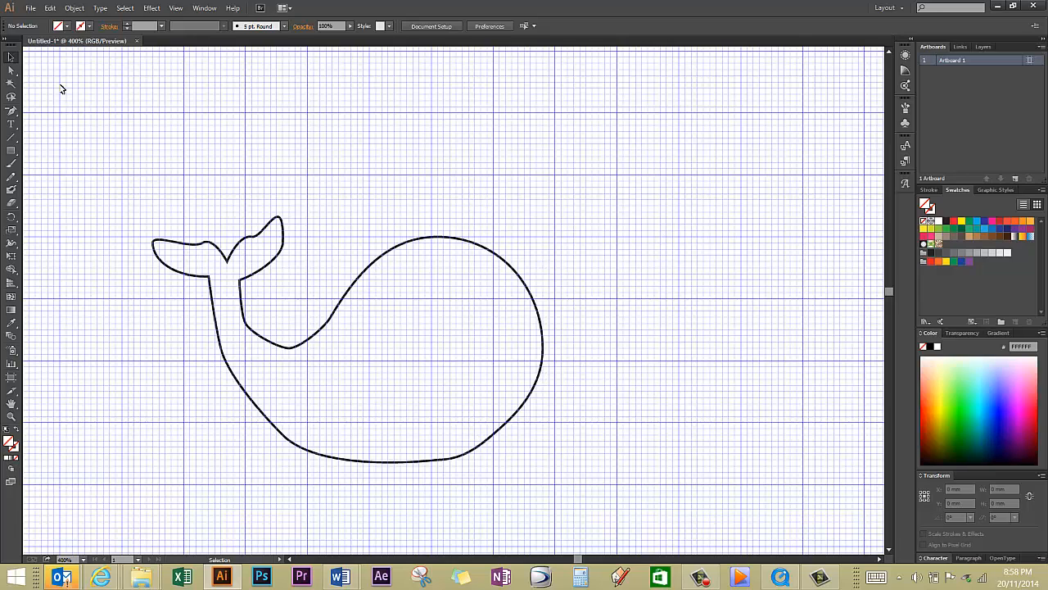
key(v)
click(11, 70)
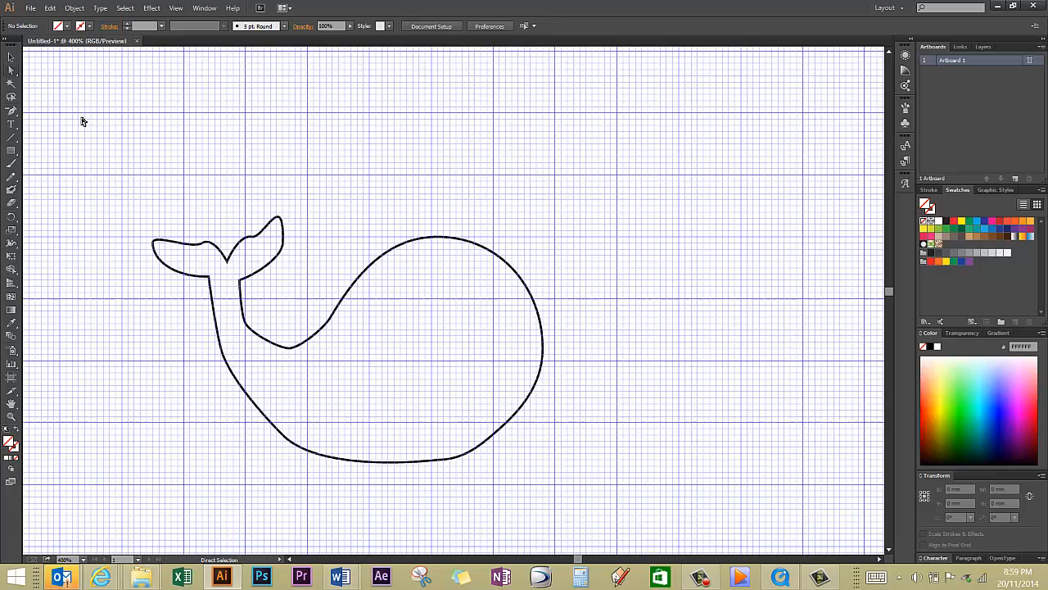
click(254, 336)
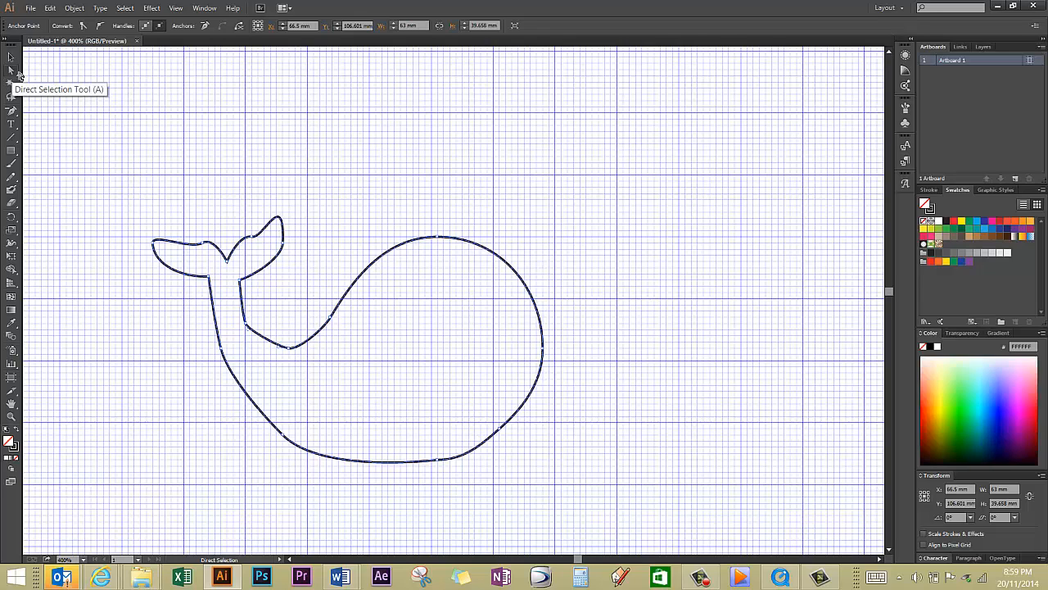
Draw a rectangle about 83 mm wide and 64 mm high around the whole whale outline
click(12, 151)
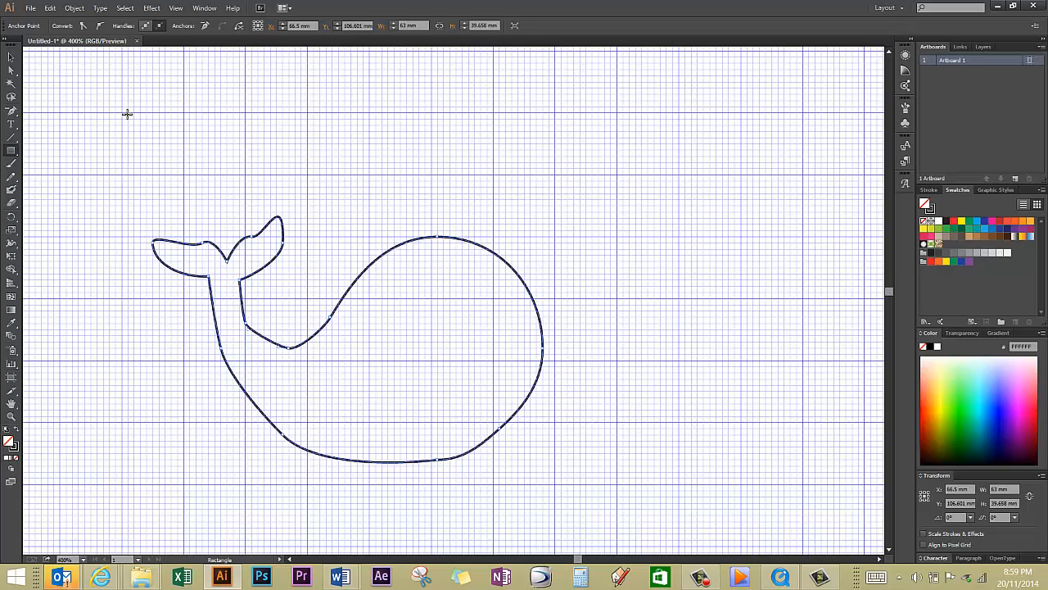
drag(122, 116, 637, 403)
scroll(688, 450, up, 3)
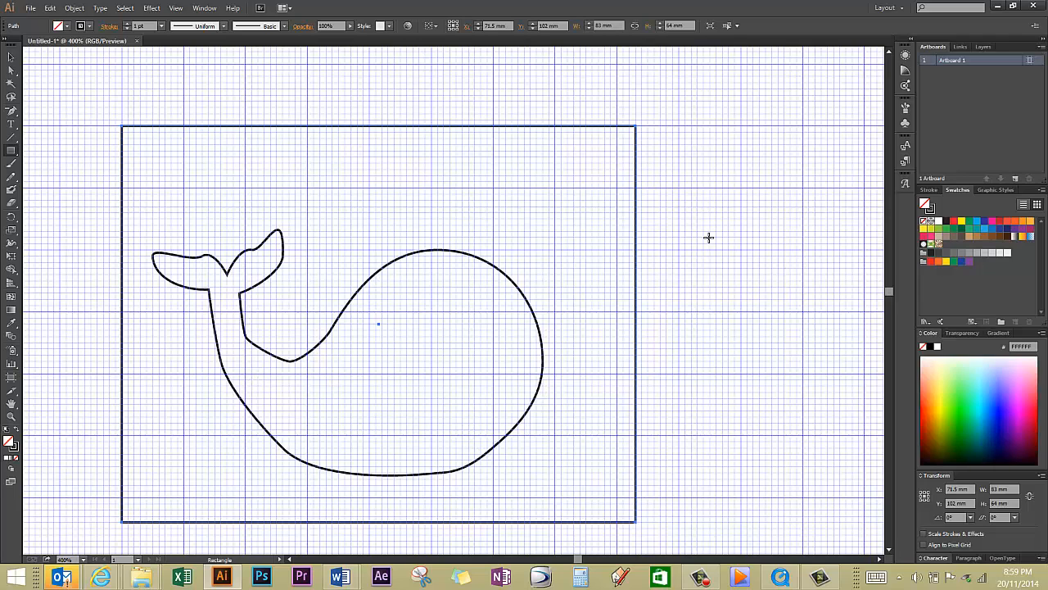
Create a rectangle 3 mm wide and 15 mm high and move it into the whale's lower body at X 72.5 mm, Y 117.5 mm
click(678, 143)
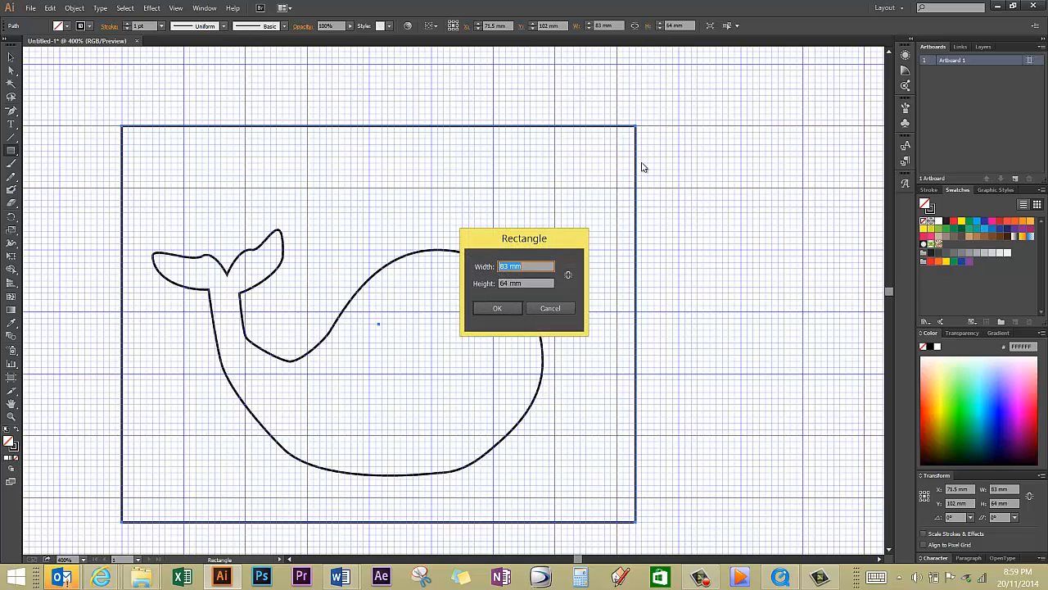
click(507, 266)
text(3)
click(509, 283)
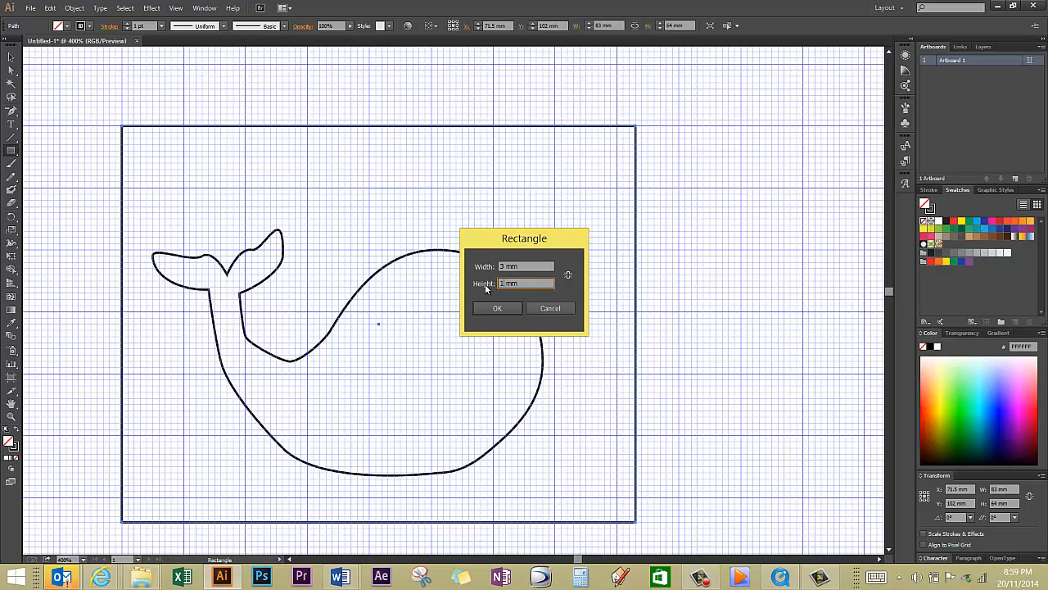
text(1)
click(506, 308)
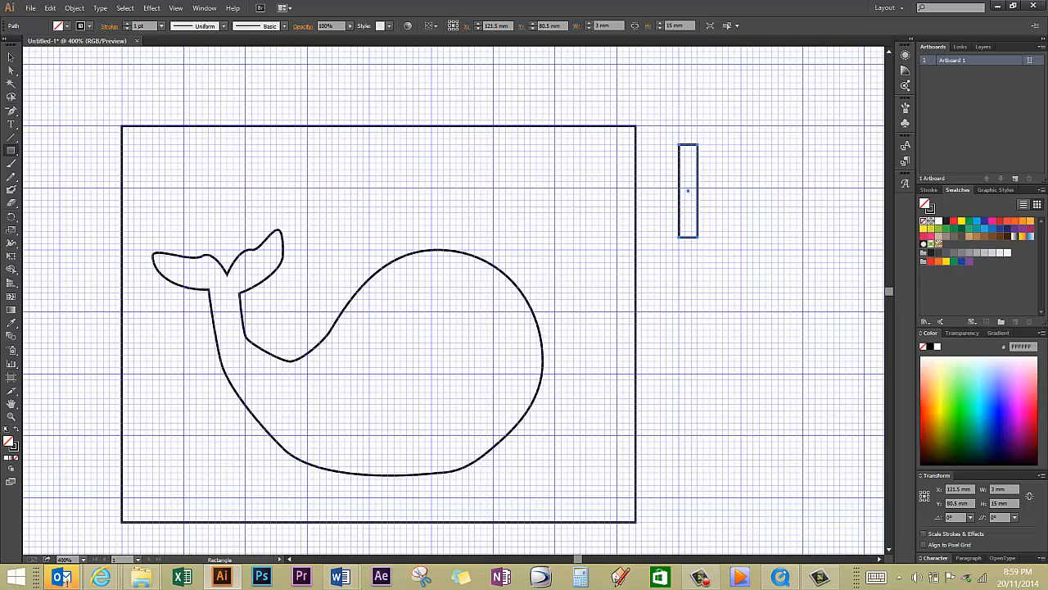
click(11, 56)
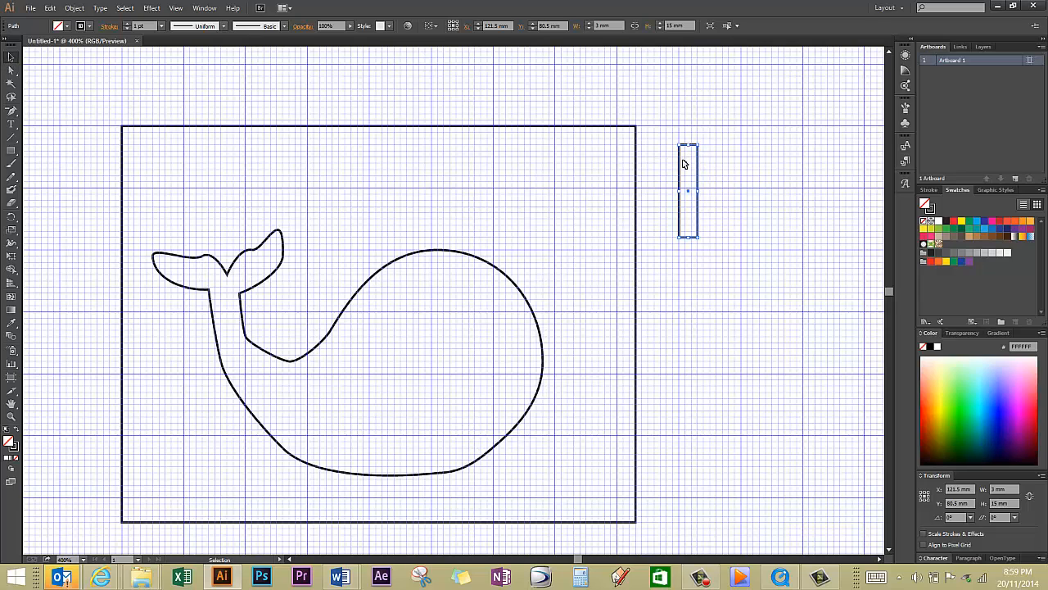
drag(686, 172, 396, 400)
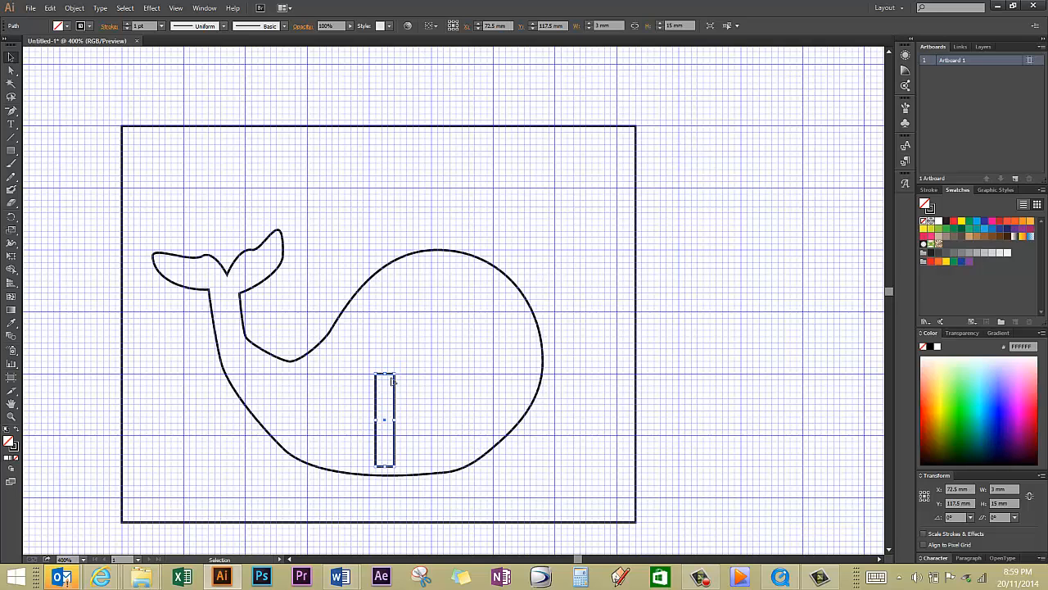
Rotate the small rectangle so it lies horizontally and move it closer to the whale's belly line in isolation mode
click(75, 8)
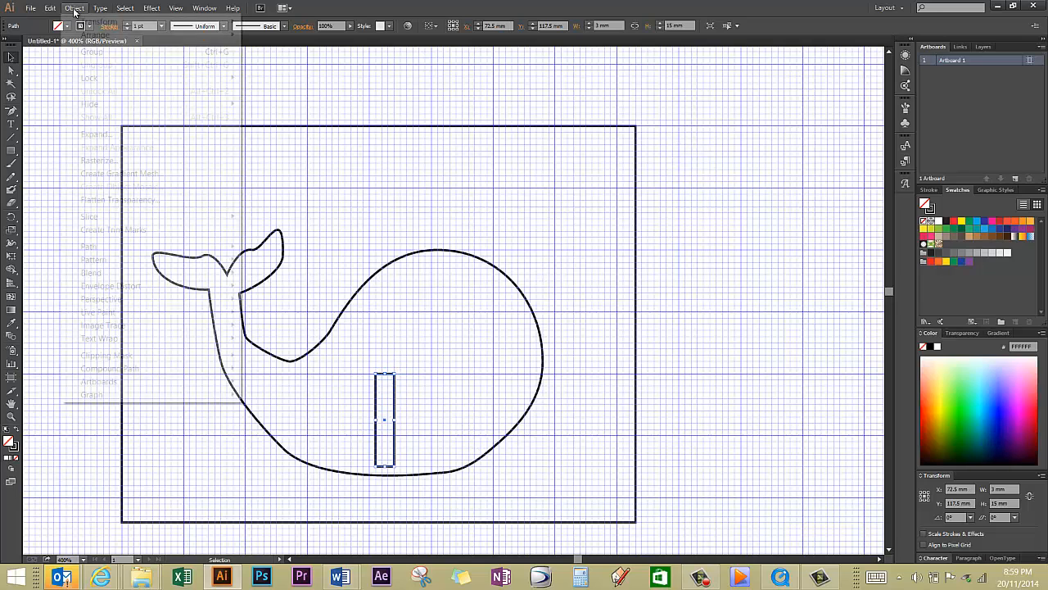
mouse_move(99, 22)
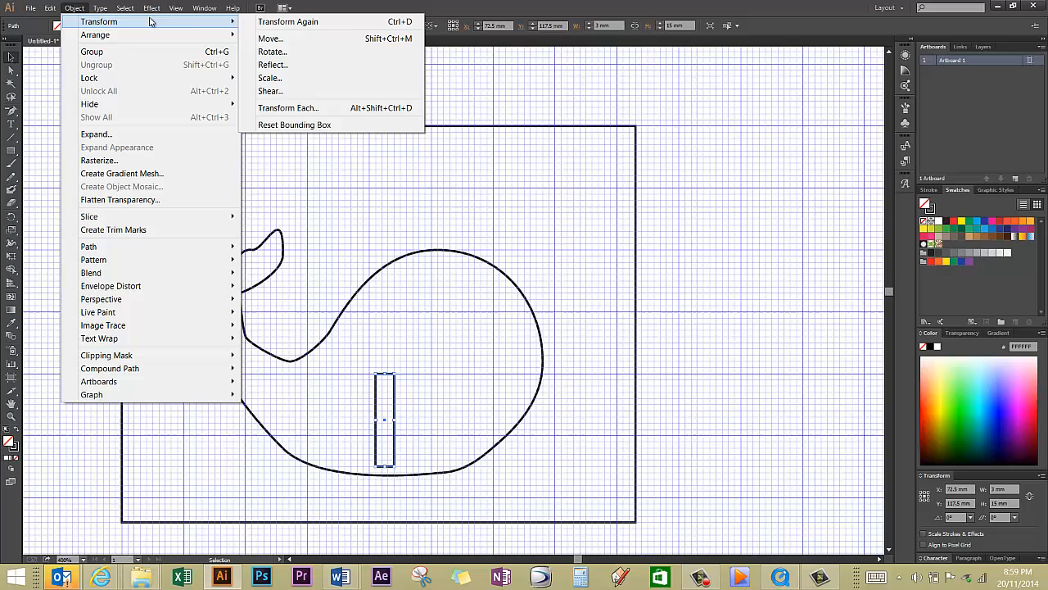
click(287, 51)
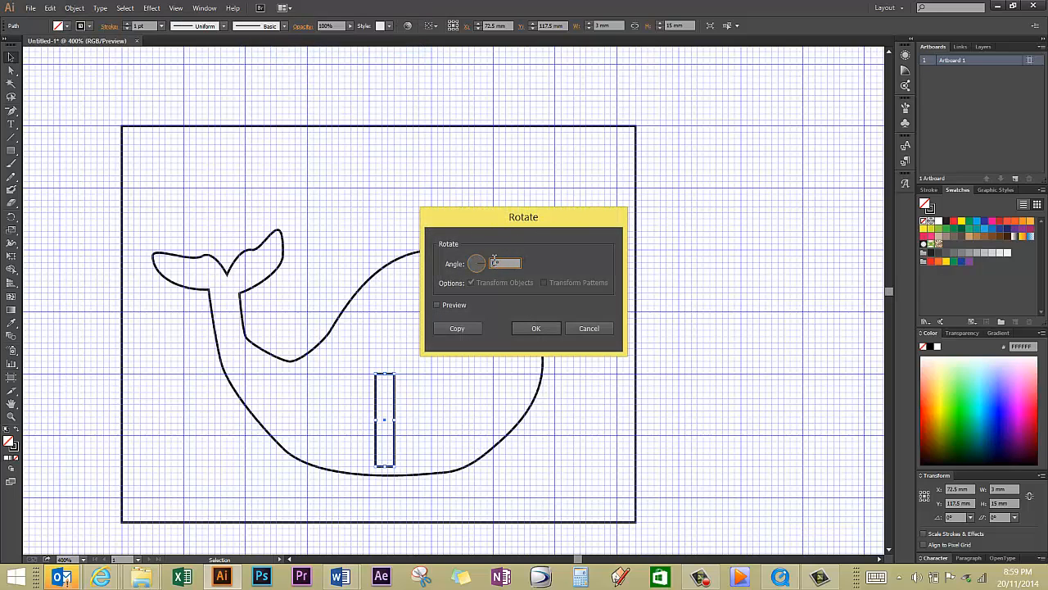
key(Return)
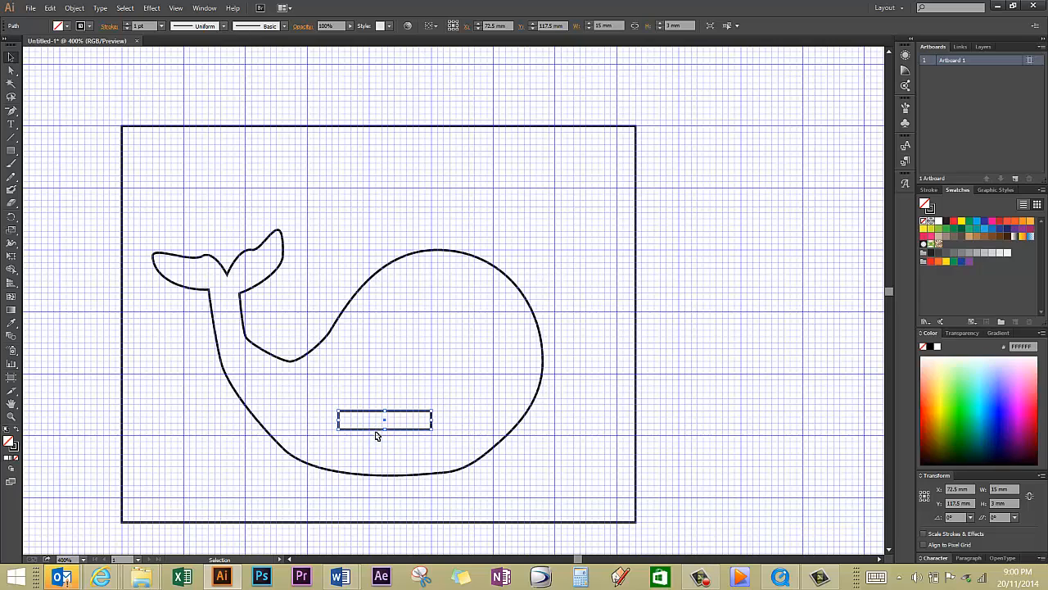
double_click(421, 415)
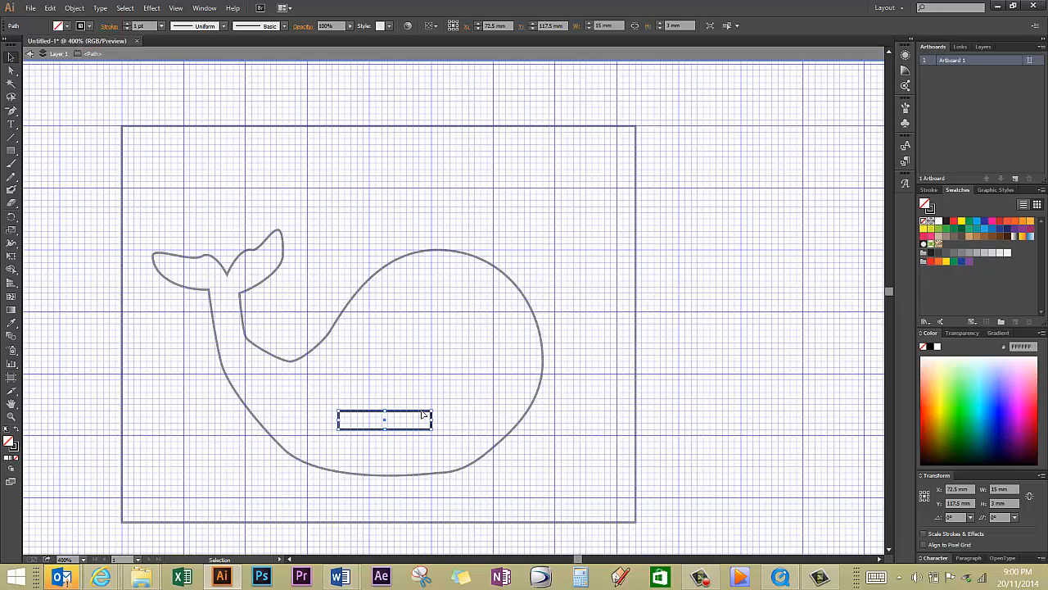
drag(423, 414, 434, 446)
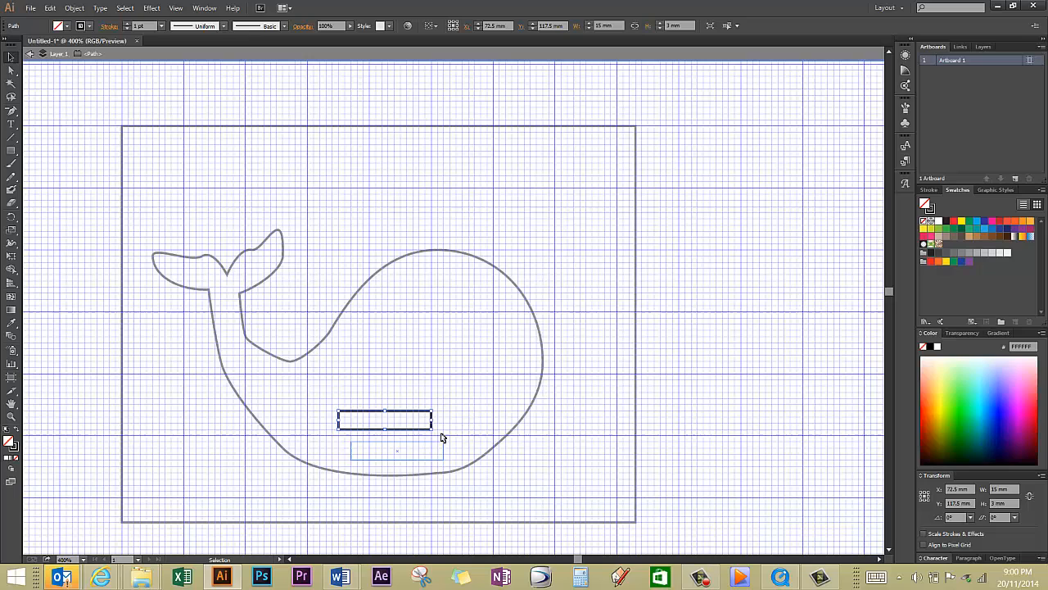
Delete the large rectangle that surrounds the whale
click(635, 131)
click(631, 128)
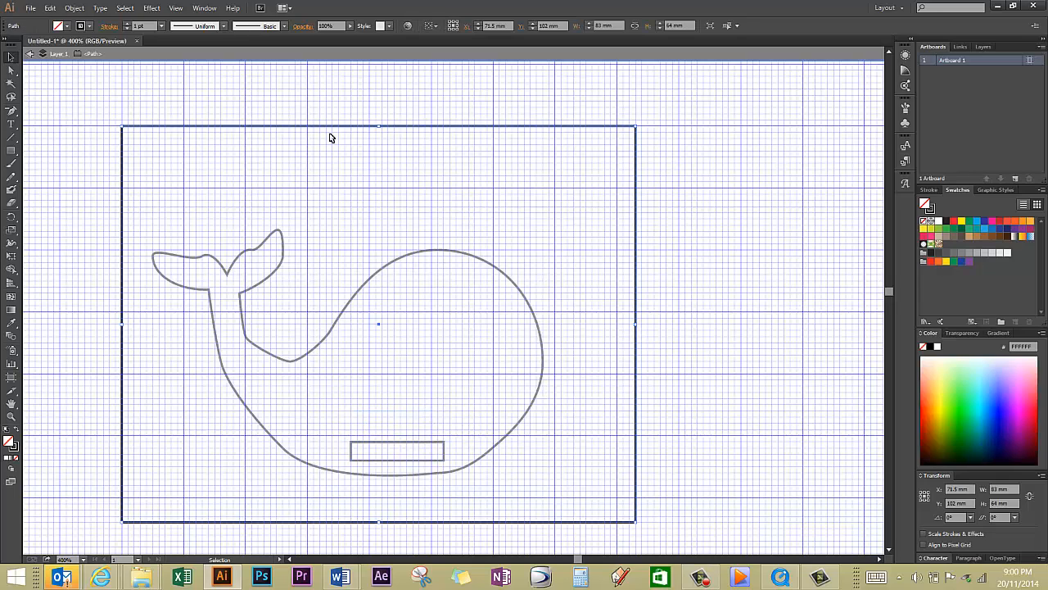
click(330, 137)
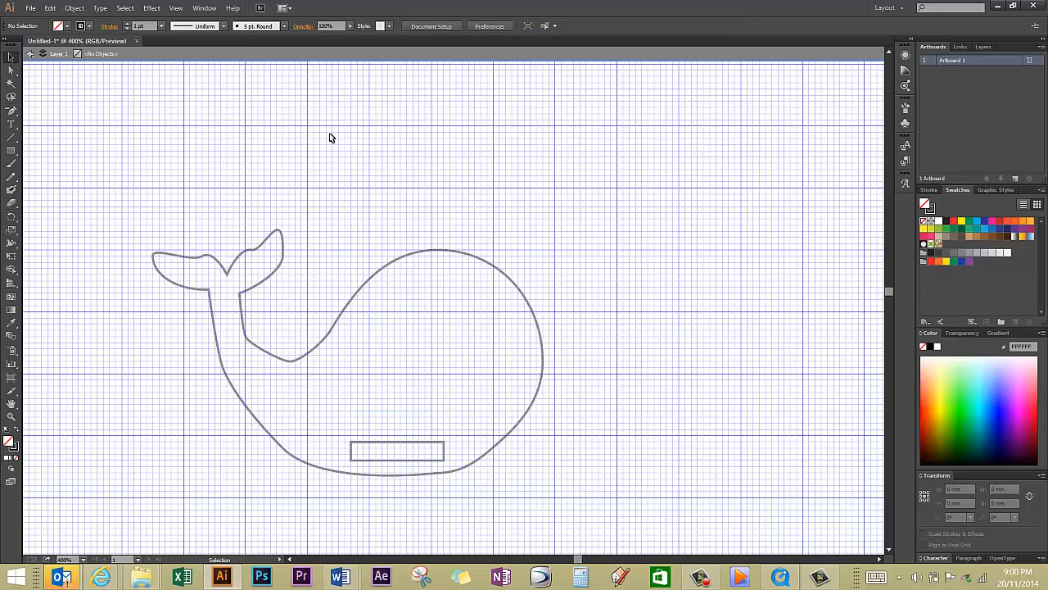
Leave isolation mode and enlarge the whale outline proportionally to nearly twice its size around the small rectangle
double_click(166, 257)
click(165, 257)
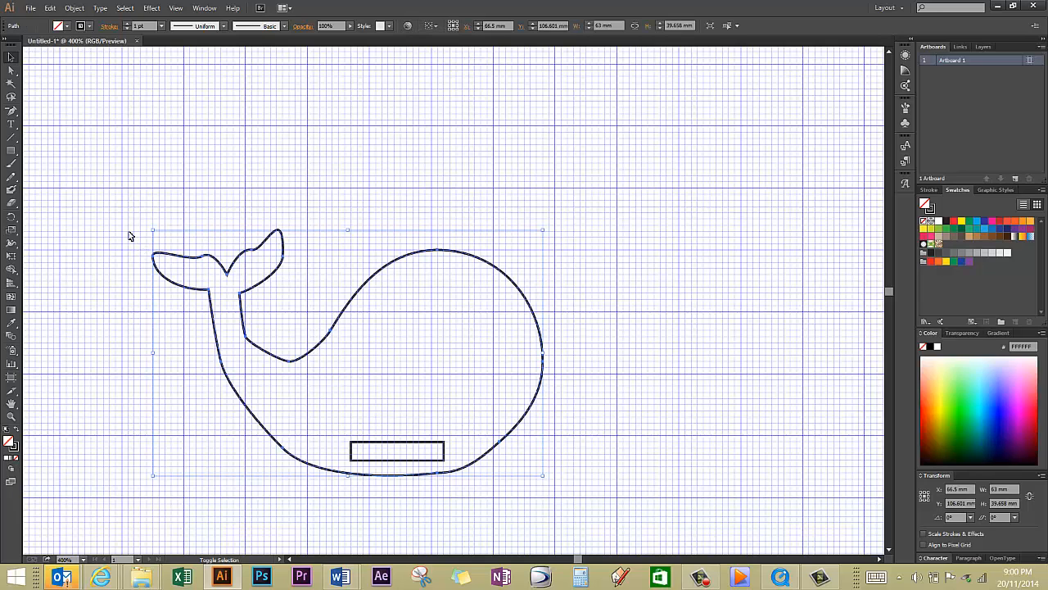
drag(154, 230, 80, 61)
drag(544, 330, 688, 320)
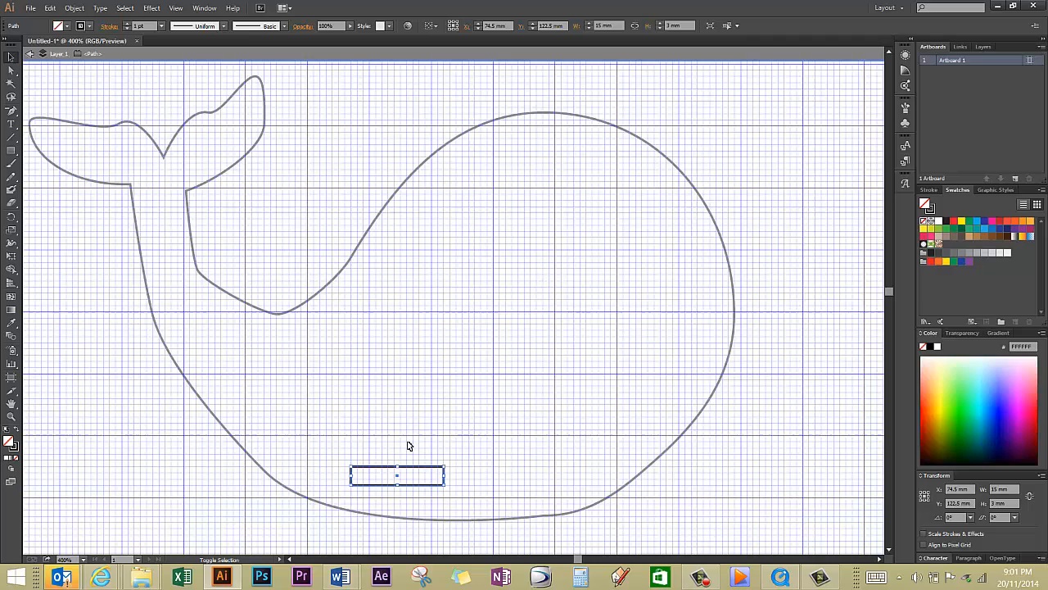
Nudge the small rectangle along the whale's belly to X 86.5 mm, Y 126.5 mm
key(Down)
key(Down)
key(Down)
key(Down)
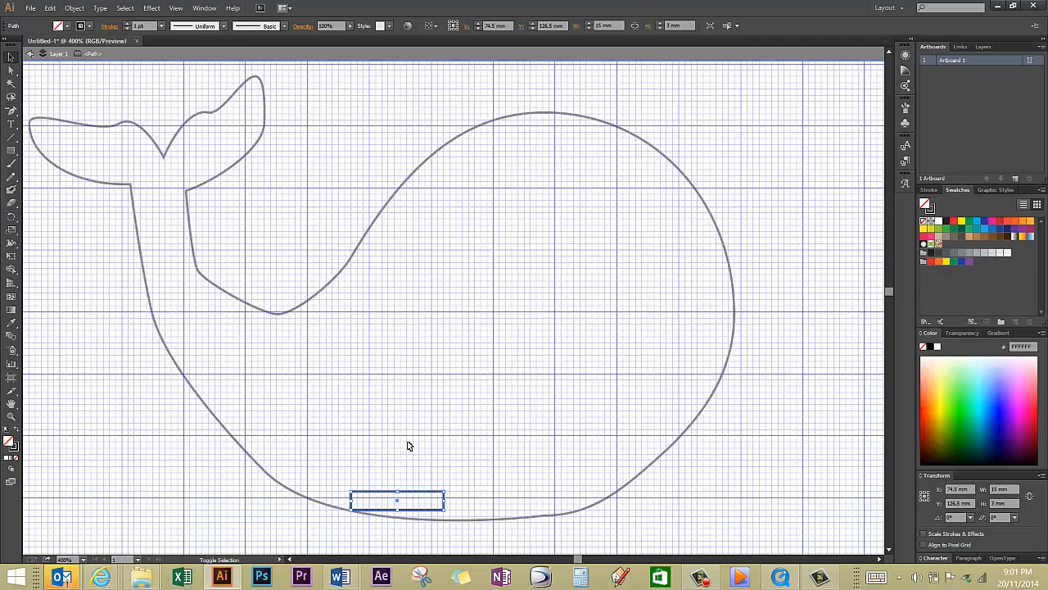
key(Right)
key(Right)
key(Right)
key(Right)
key(Right)
key(Right)
key(Right)
key(Right)
key(Right)
key(Right)
key(Right)
key(Right)
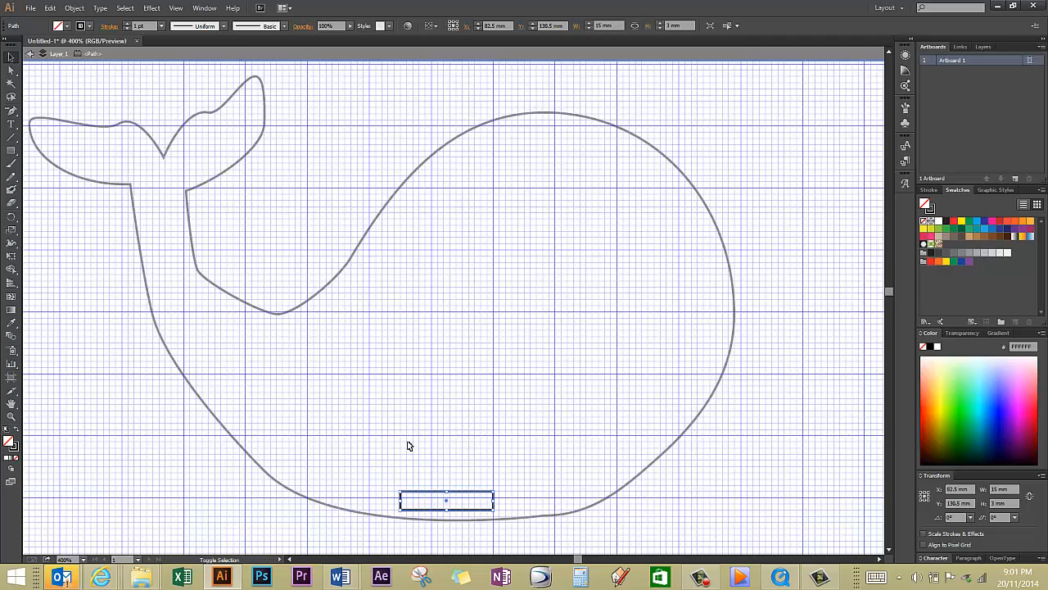
key(Up)
key(Up)
key(Up)
key(Up)
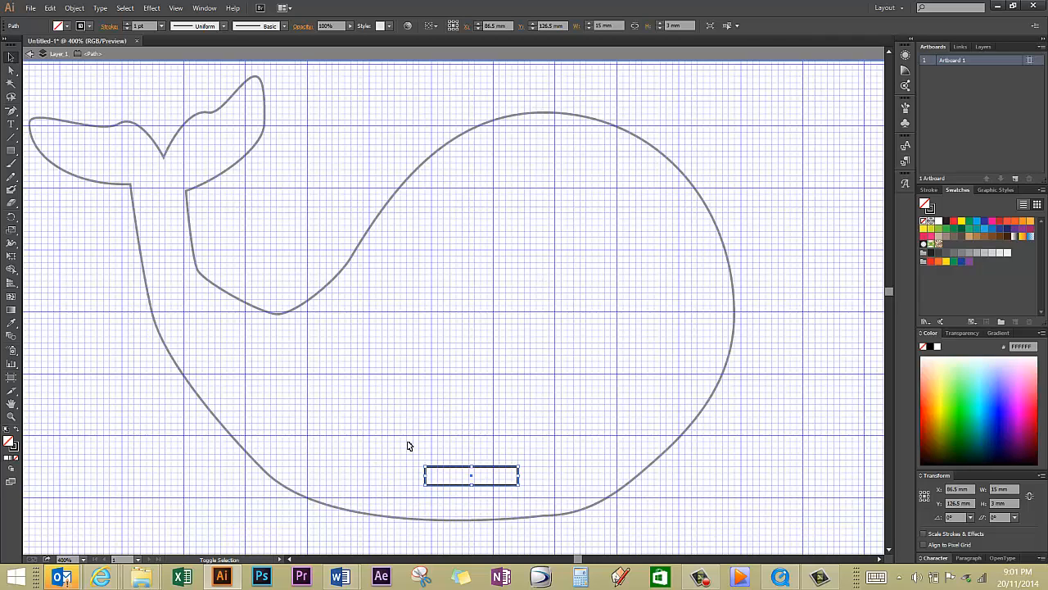